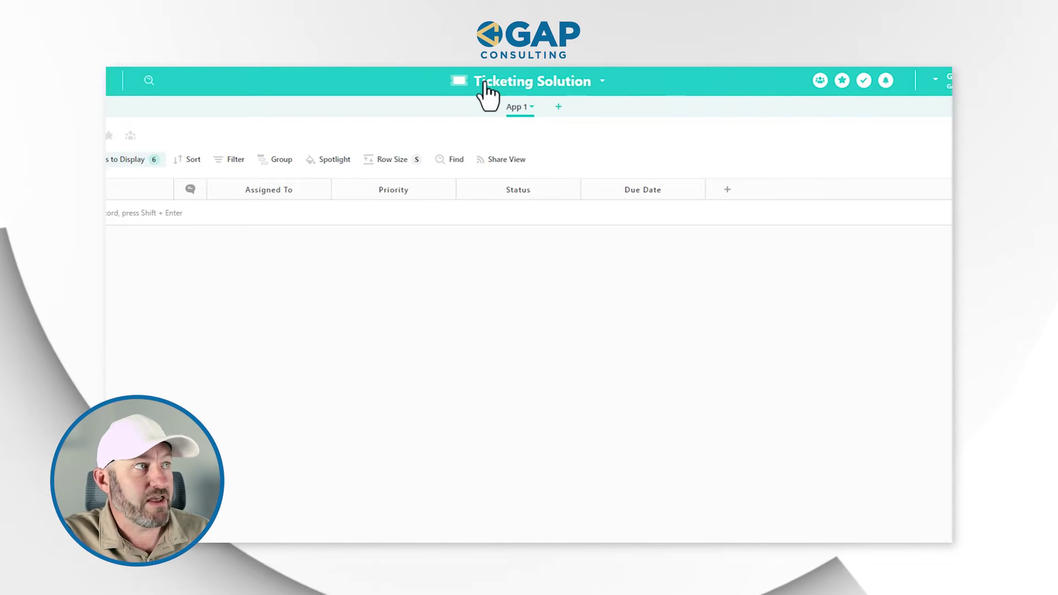
Rename the solution's first app from App 1 to Contacts
click(518, 113)
click(518, 113)
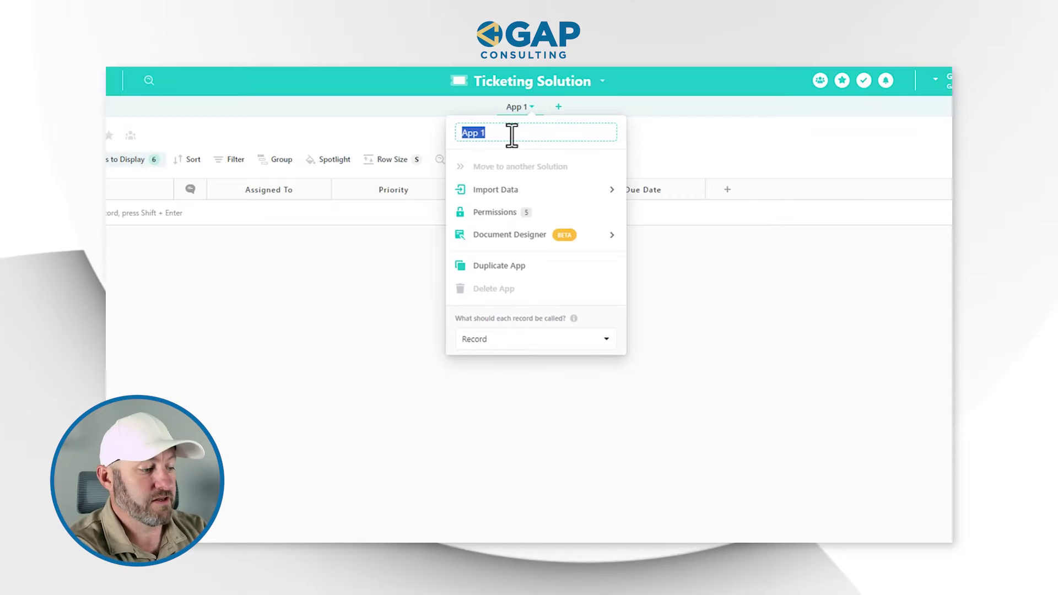
text(Contacts)
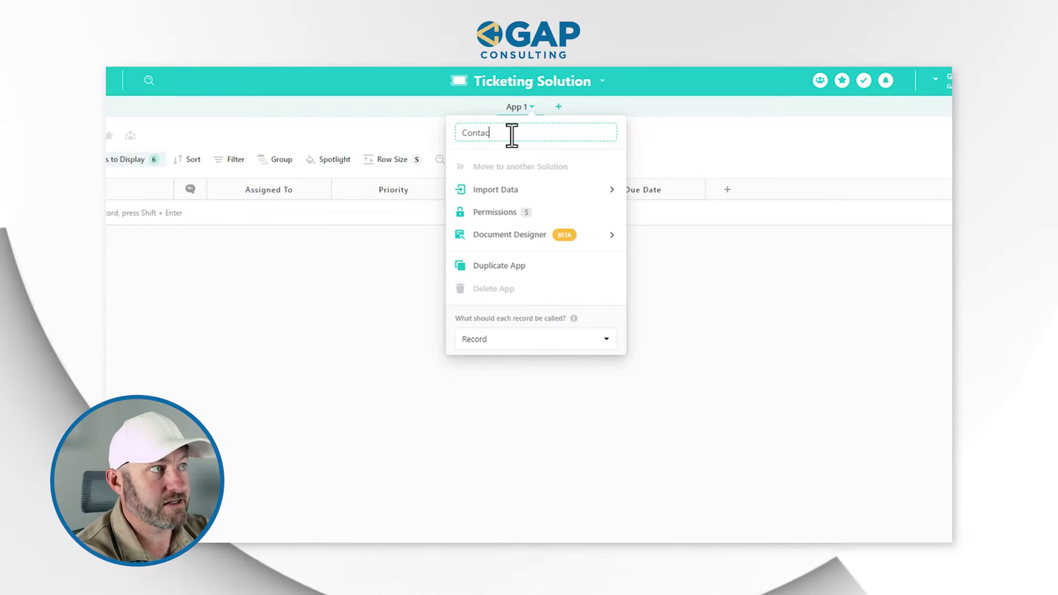
click(619, 108)
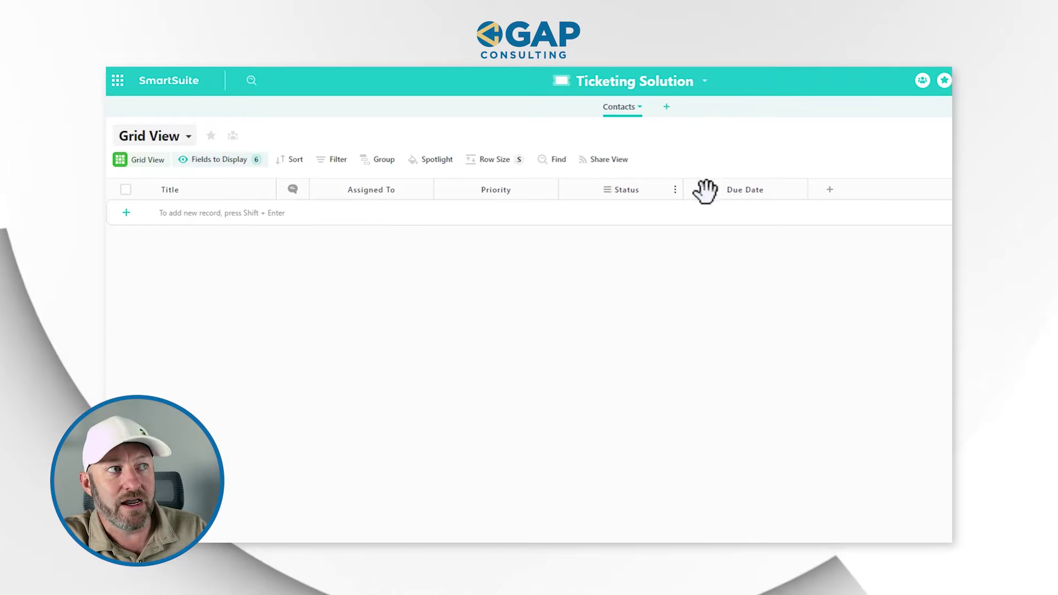
click(244, 164)
Hide all fields except Title, then add a Full Name field called Primary Contact
click(447, 442)
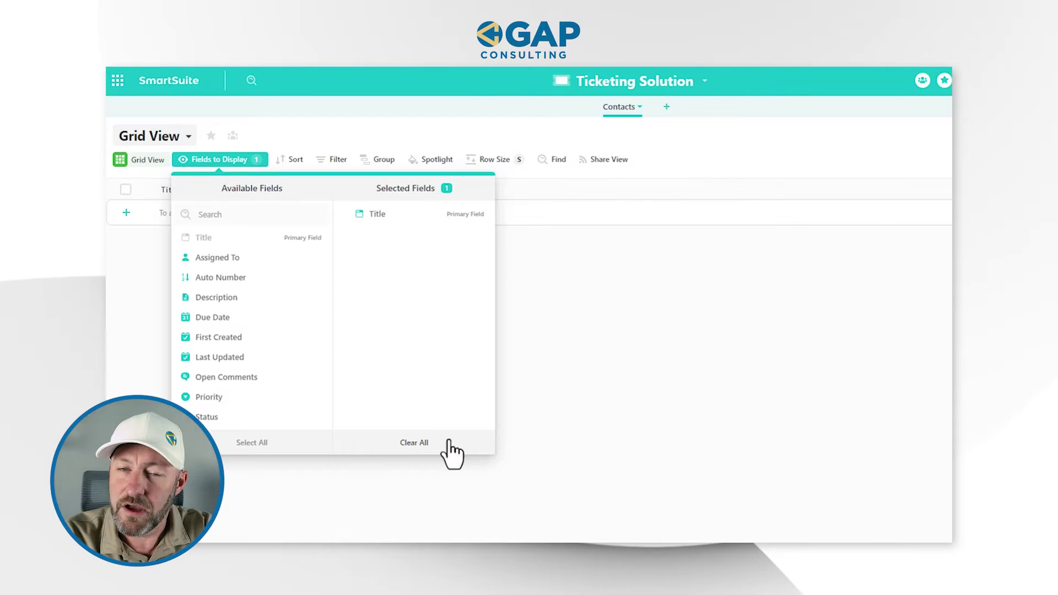
click(641, 412)
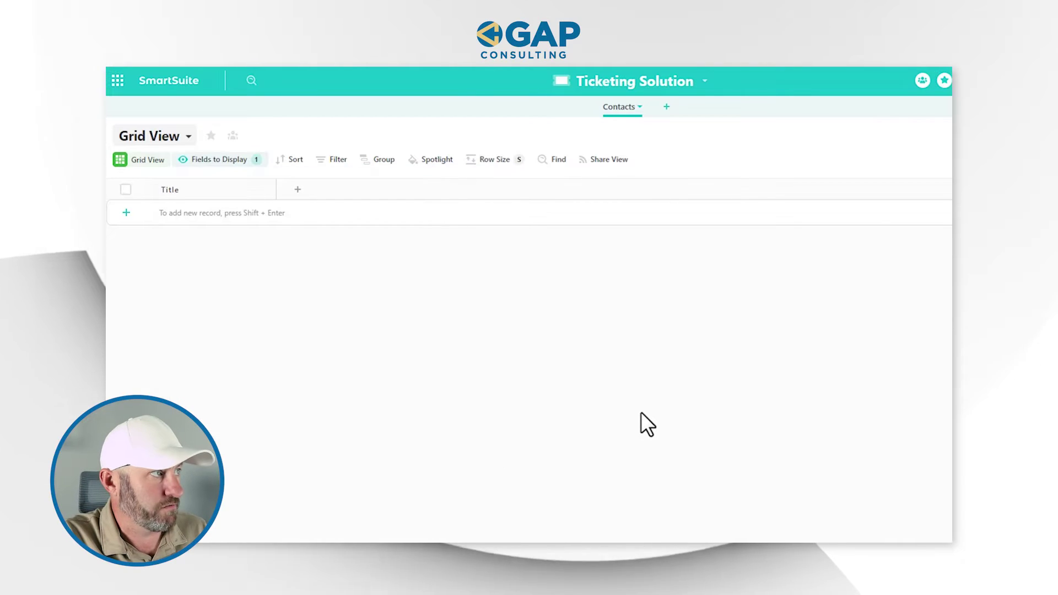
click(297, 191)
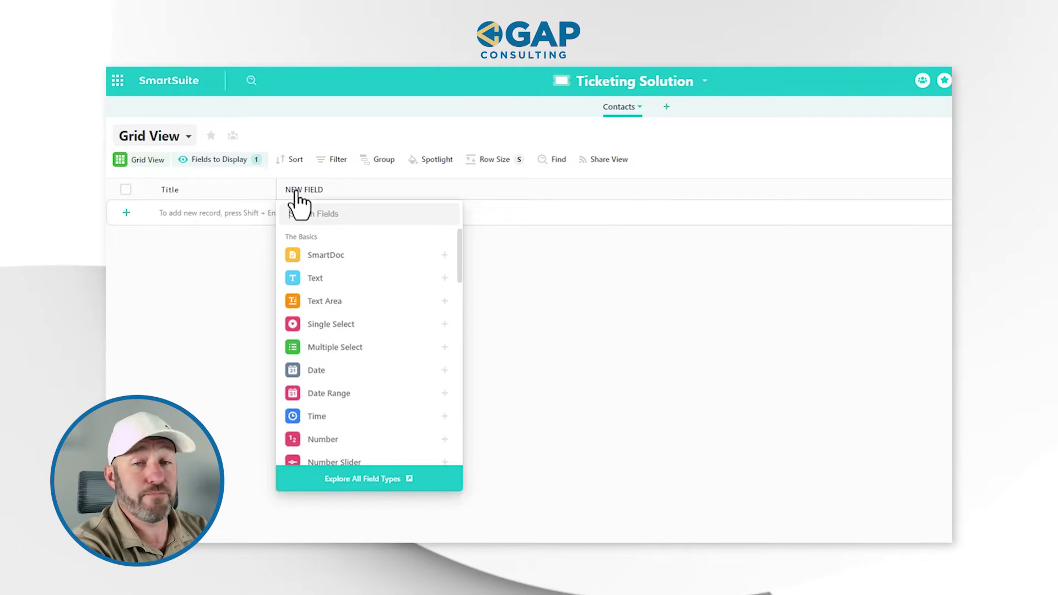
text(full)
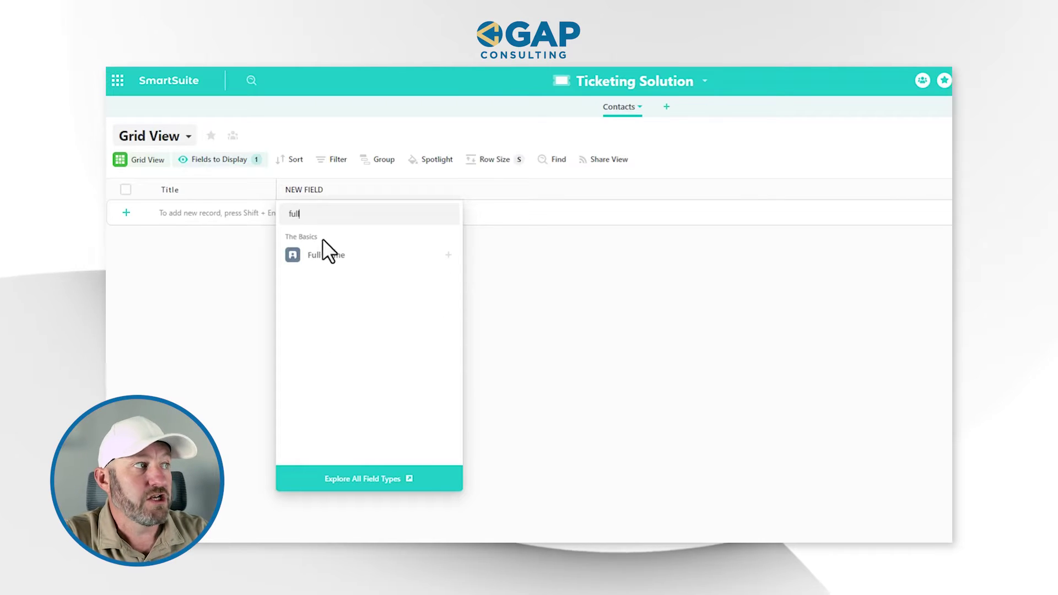
click(323, 254)
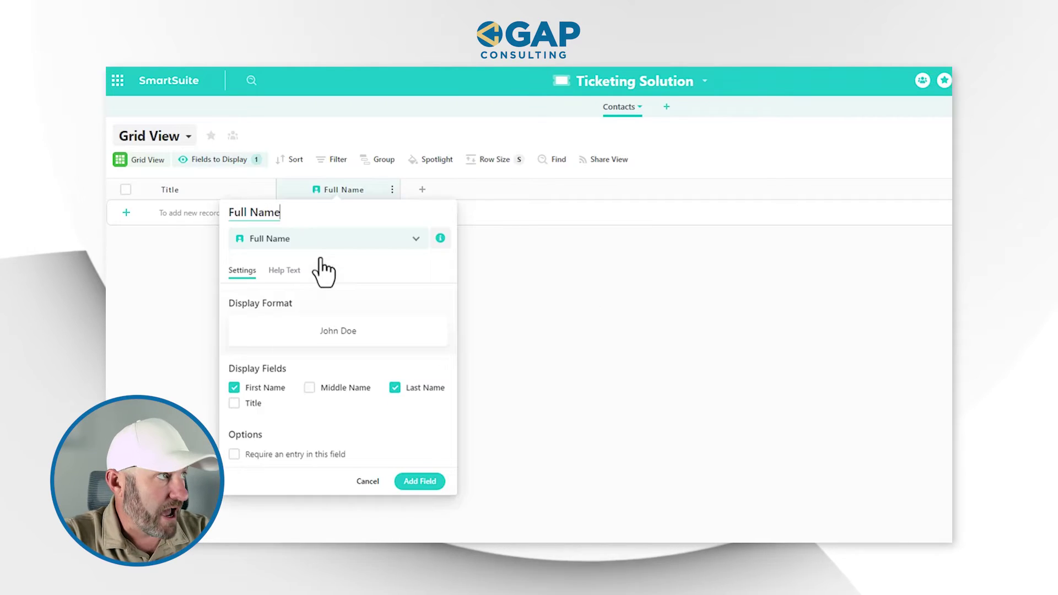
key(ctrl+a)
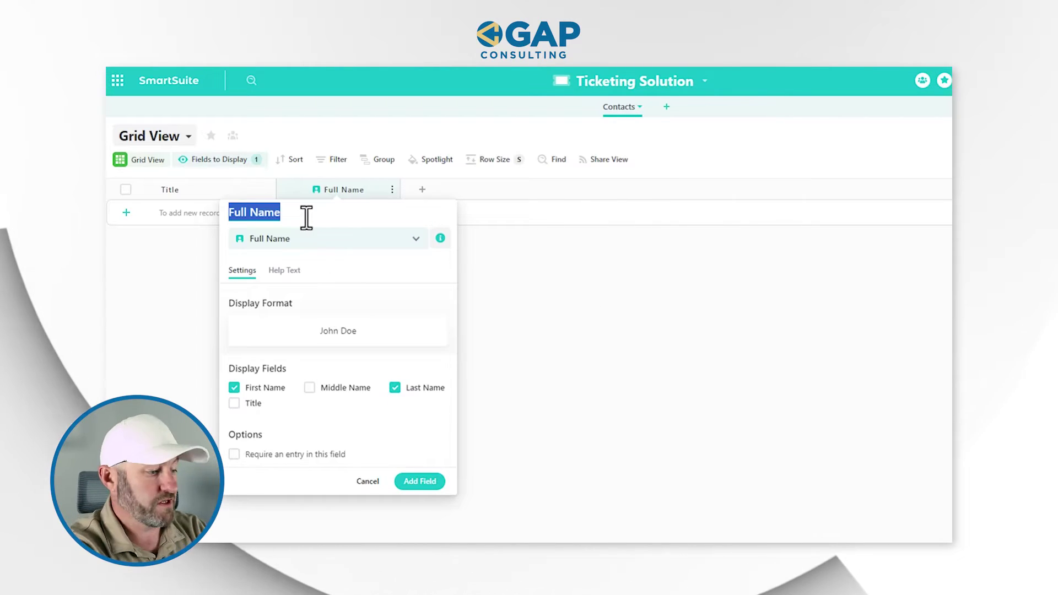
text(Primary Contact)
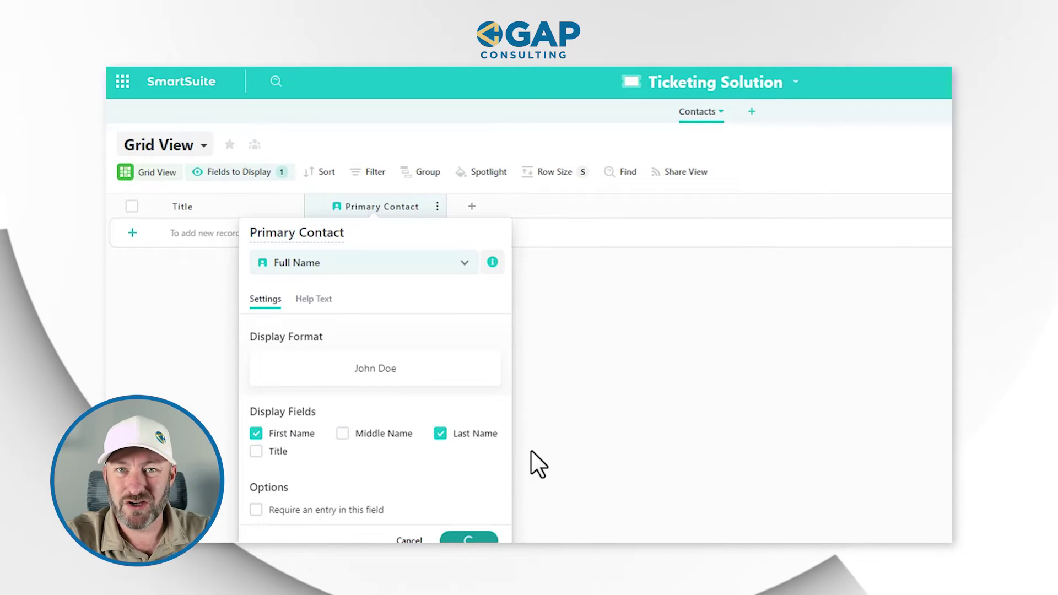
click(470, 208)
Add an Email field named Primary Email to Contacts
text(ema)
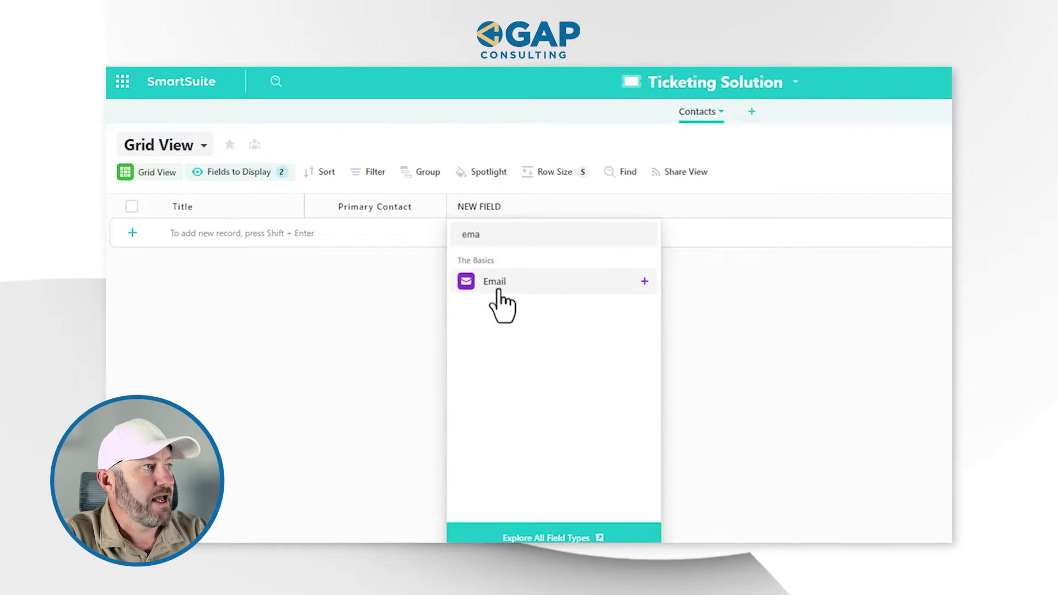
click(495, 282)
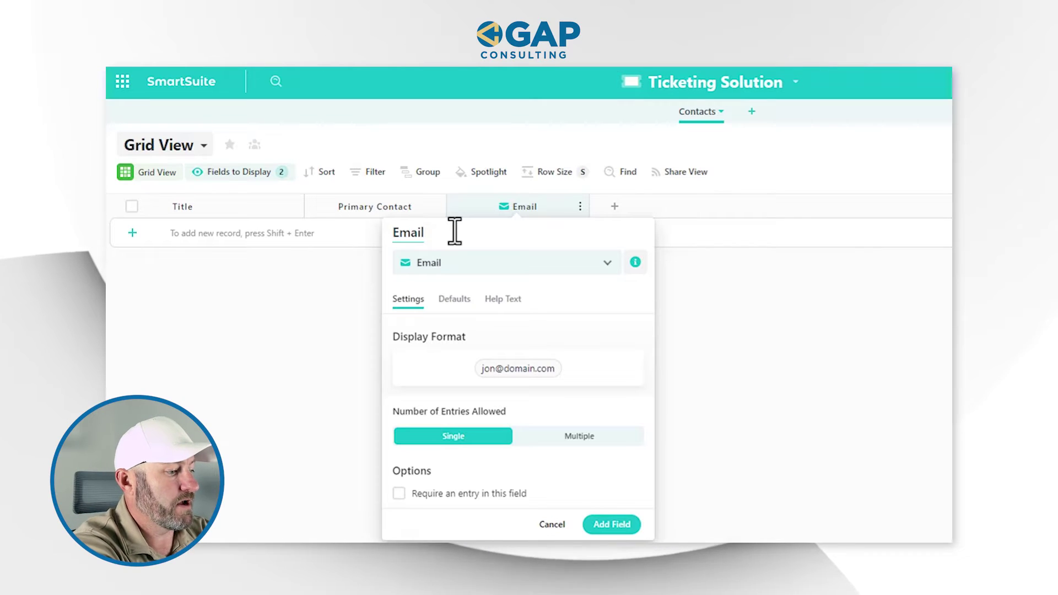
text(Primary)
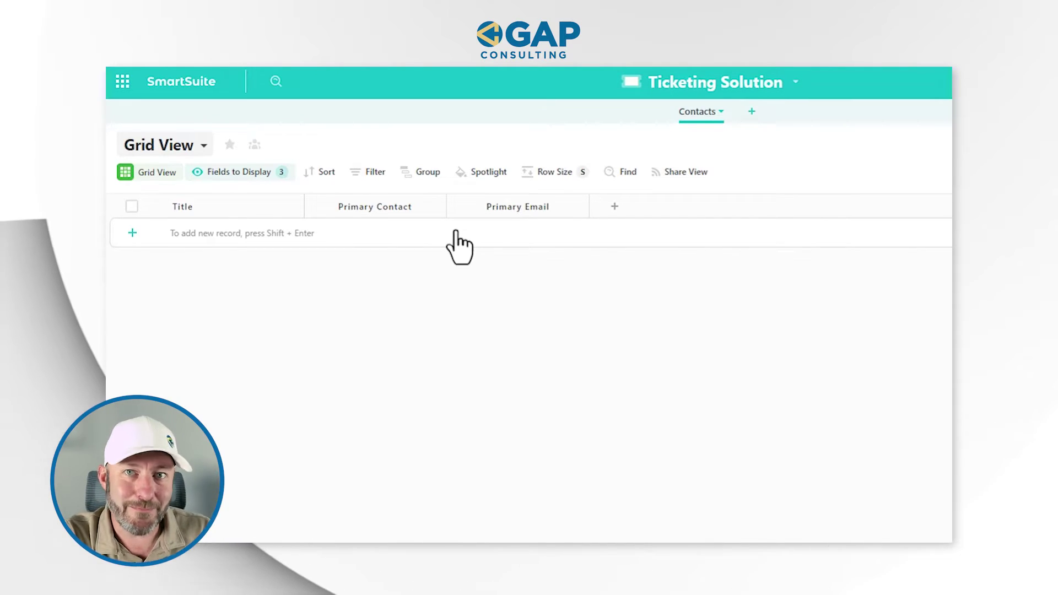
Rename the Title field to Account Name and clear its unique and required options
click(194, 202)
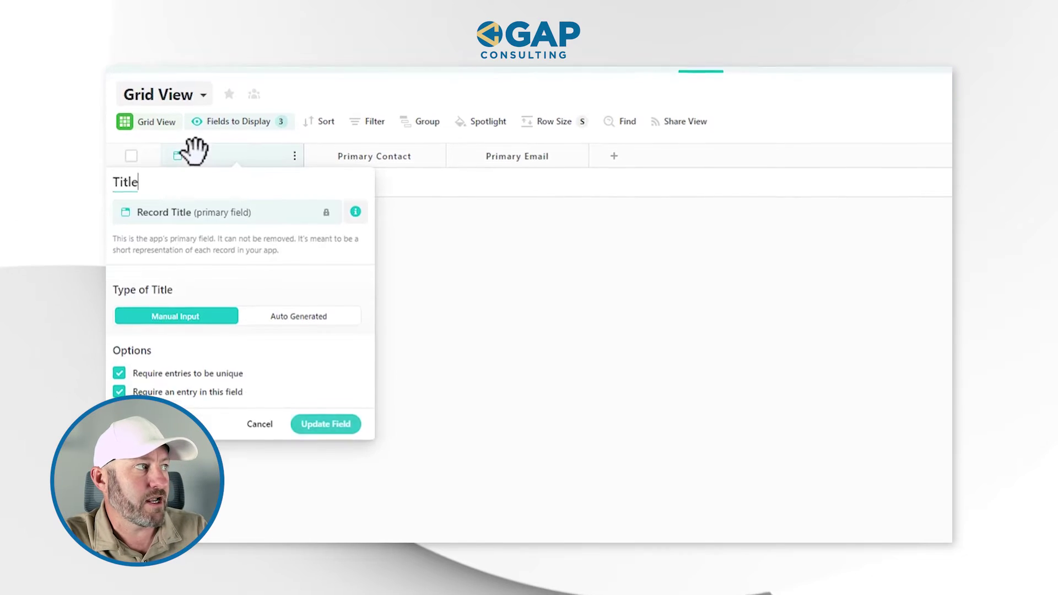
double_click(201, 153)
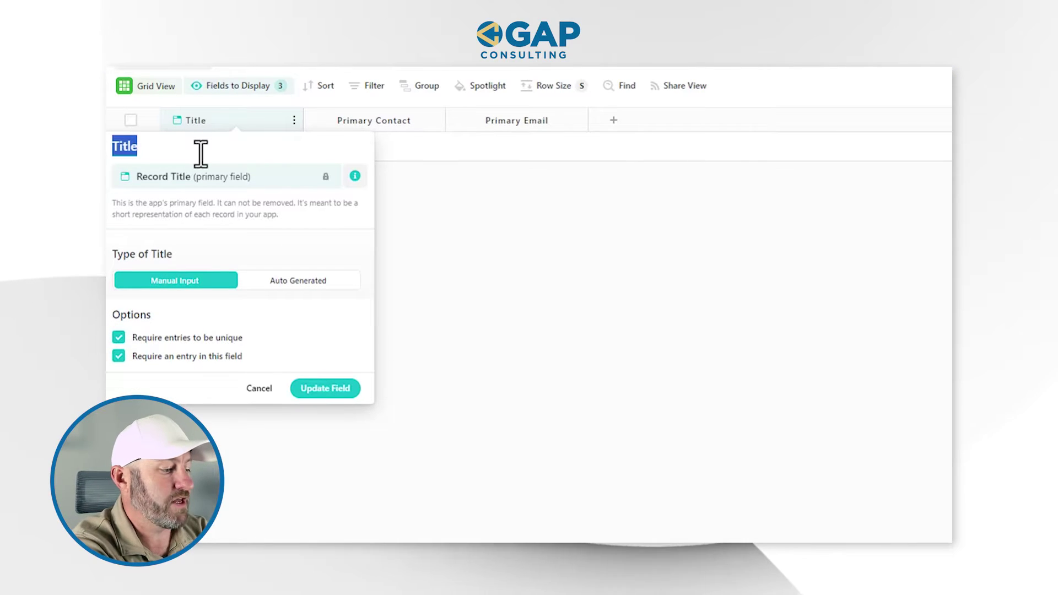
text(Account Name)
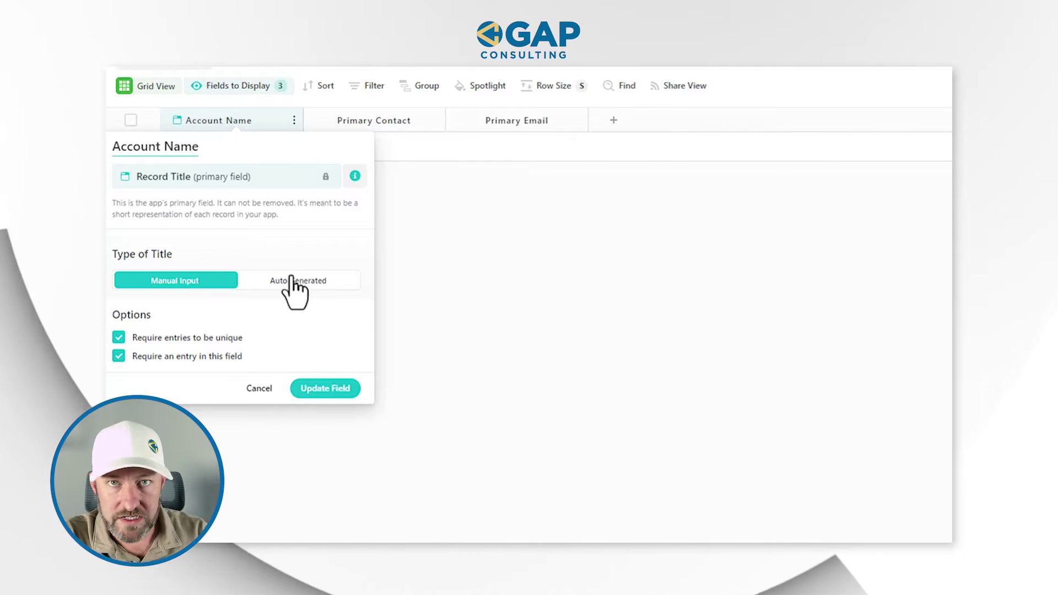
click(207, 338)
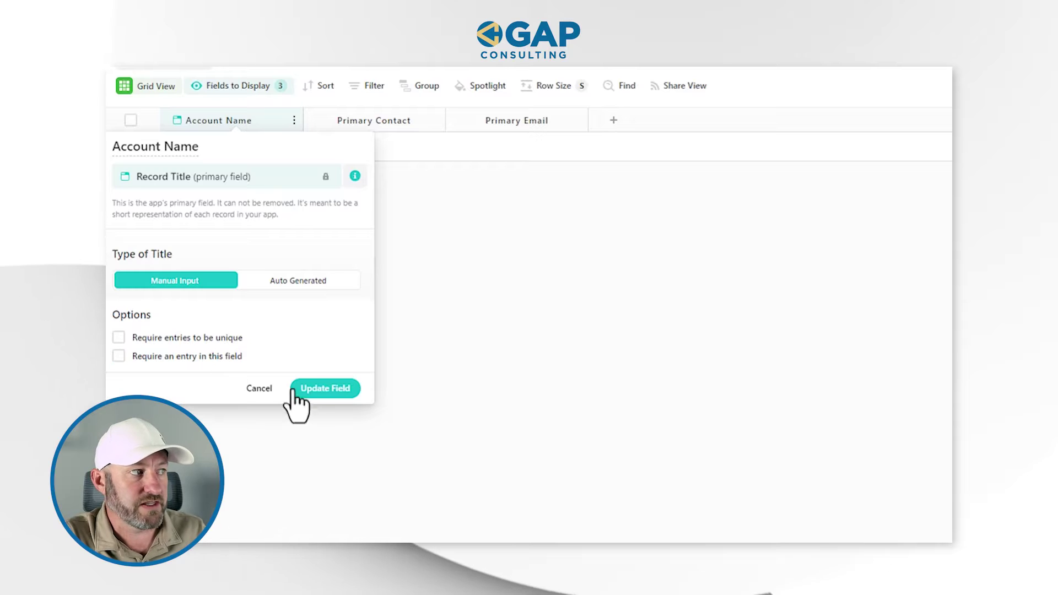
click(313, 395)
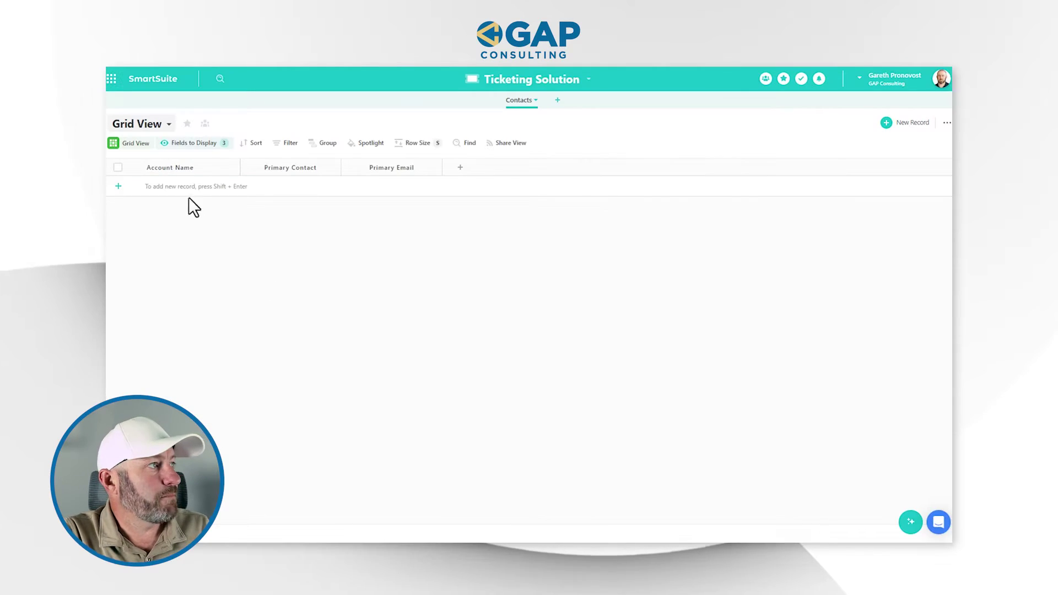
Add an Acme record and enter its primary contact's first and last name
click(190, 193)
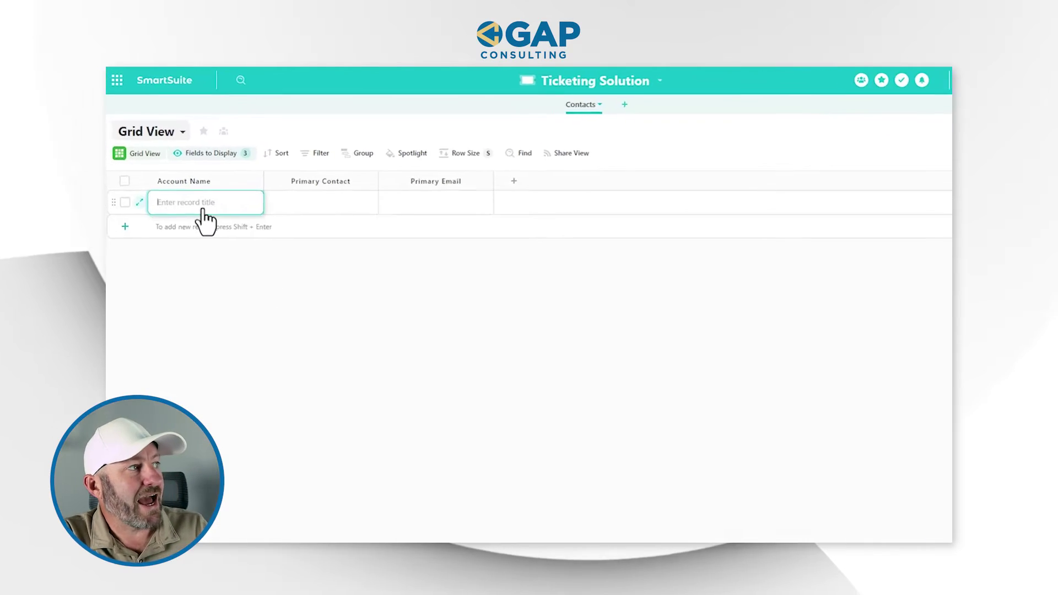
text(Acme)
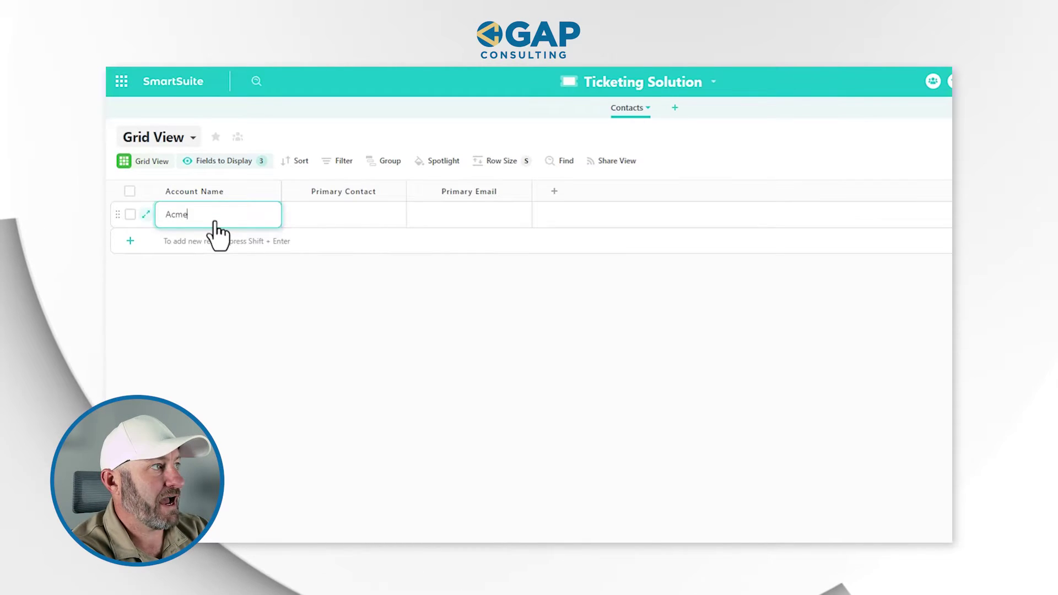
key(Tab)
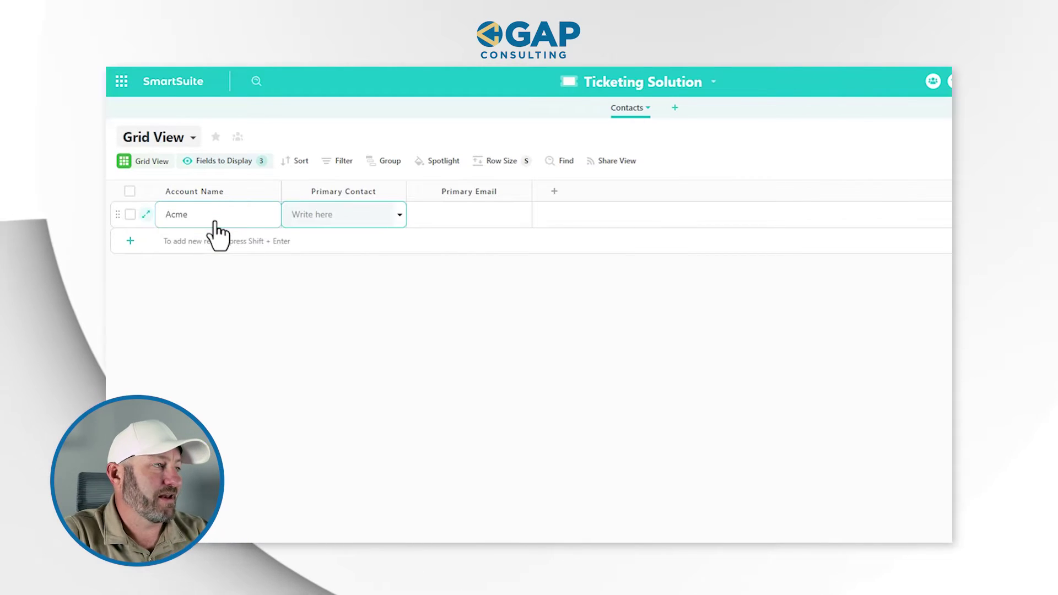
click(312, 217)
key(Tab)
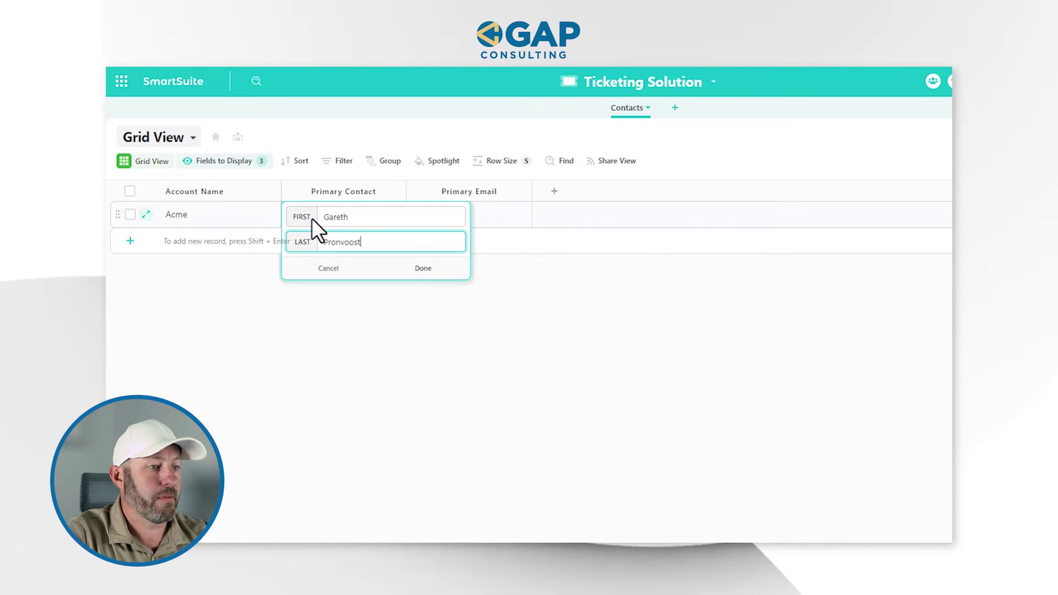
click(410, 268)
Enter the contact's email address in Acme's Primary Email cell
click(432, 222)
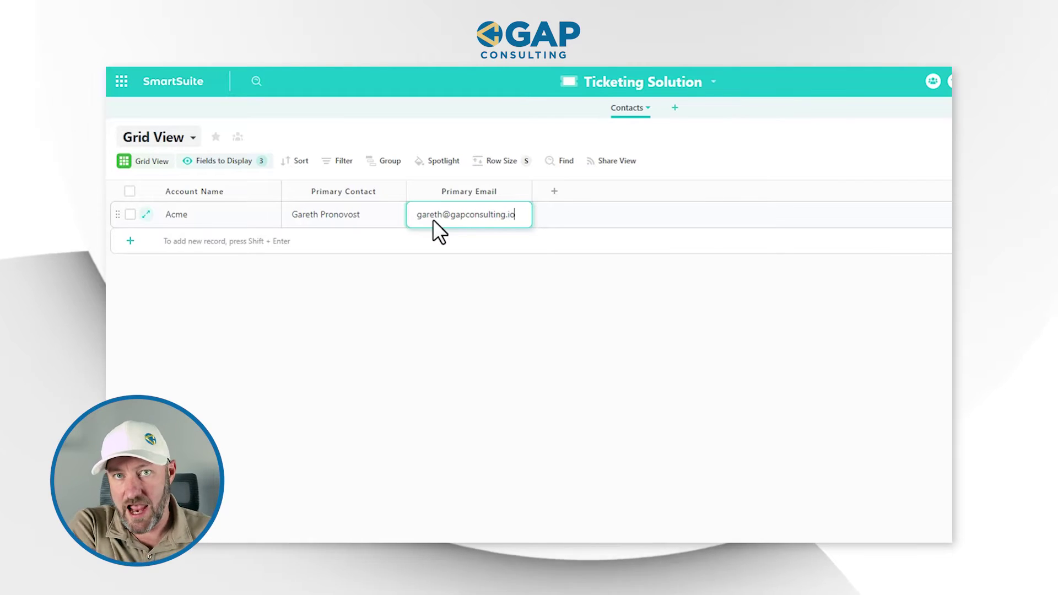
click(576, 388)
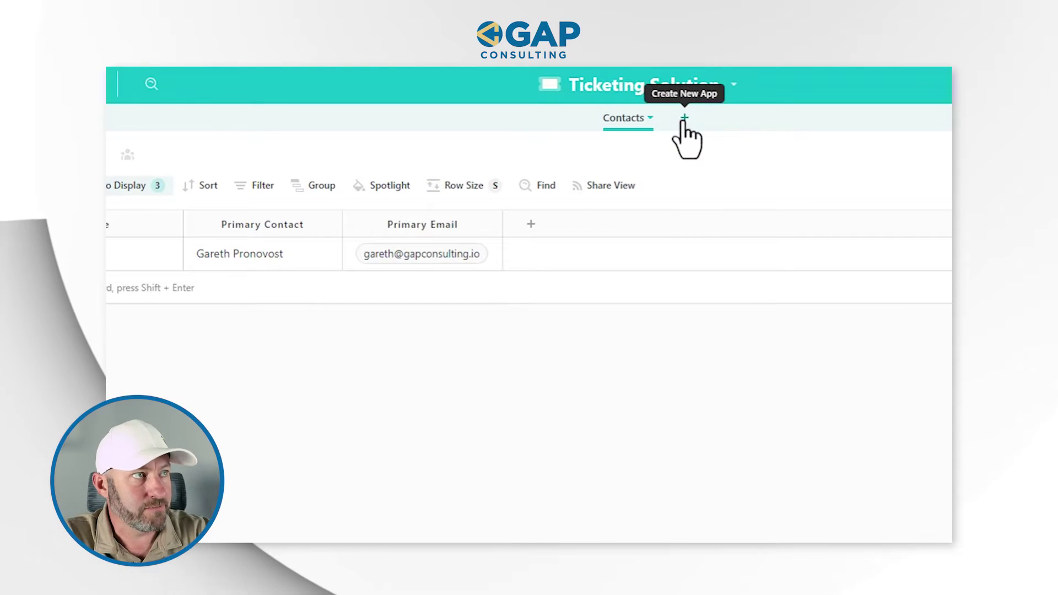
Create a new app in the solution named Tickets
click(684, 119)
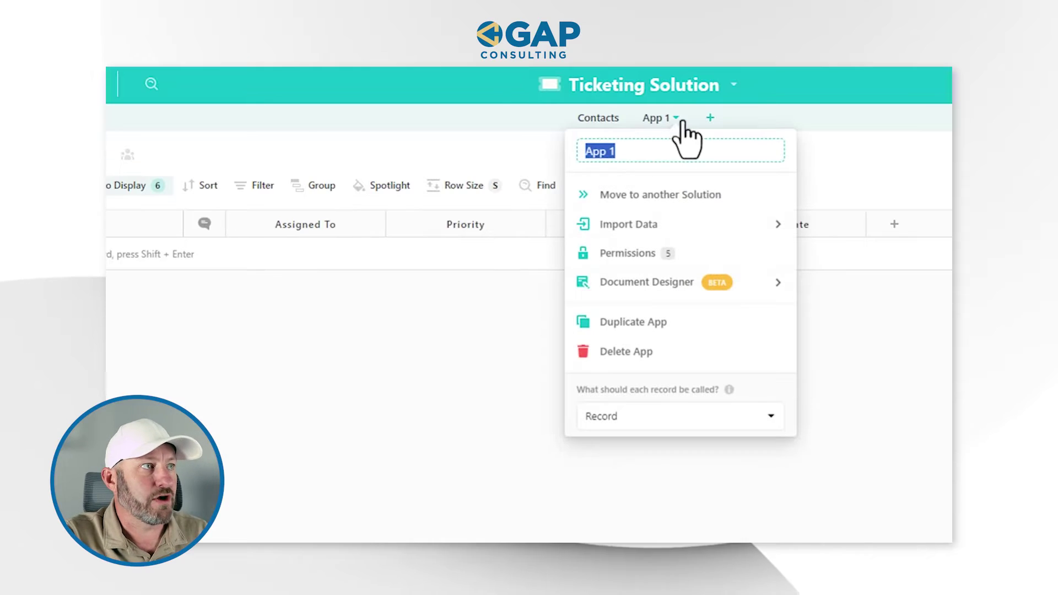
text(Tc)
key(BackSpace)
text(ickets)
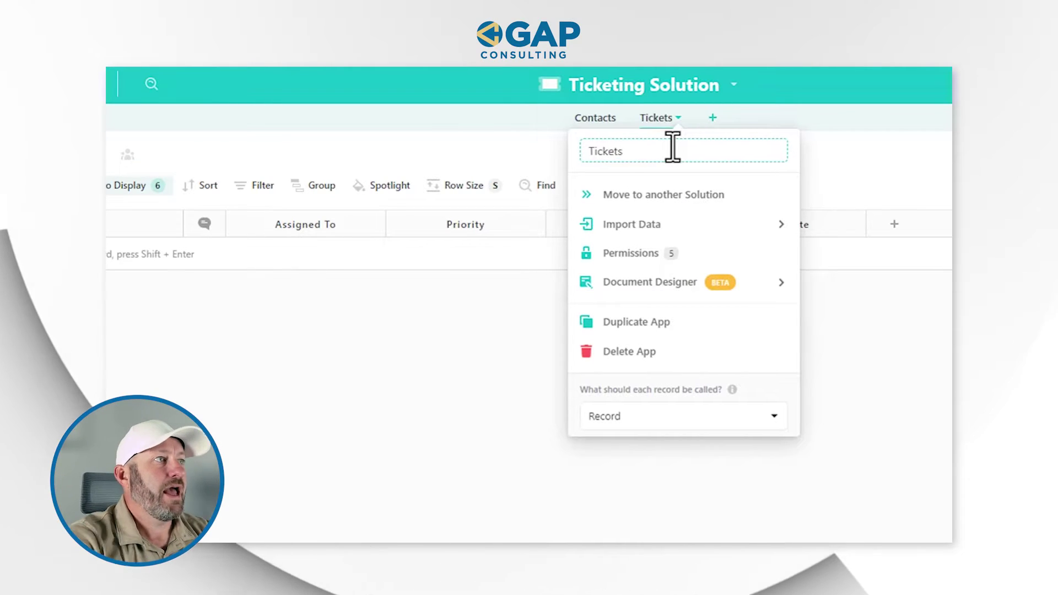
click(504, 142)
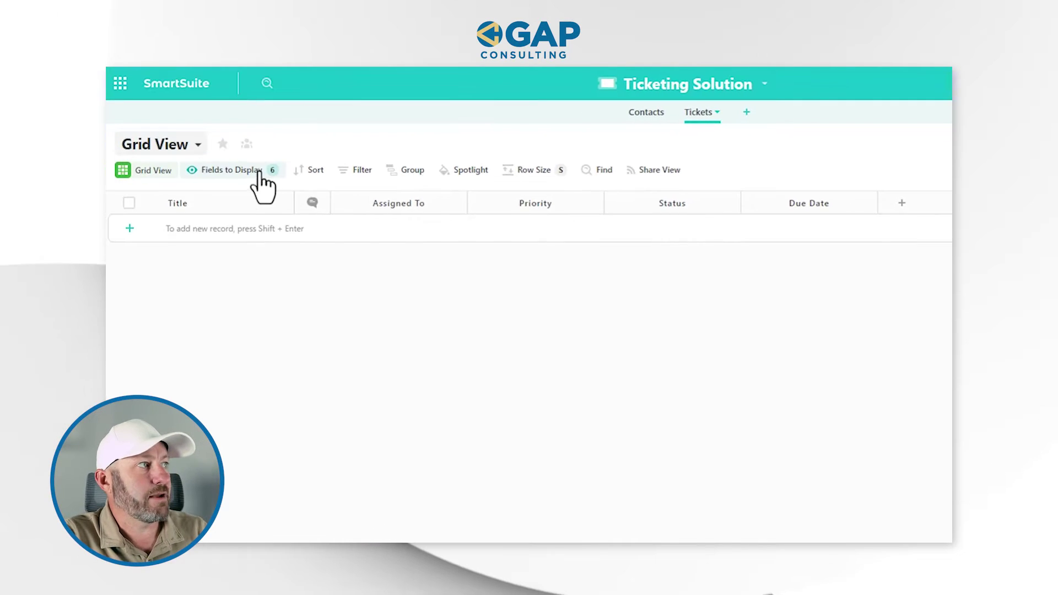
Trim the Tickets grid to display only the Title field
click(143, 185)
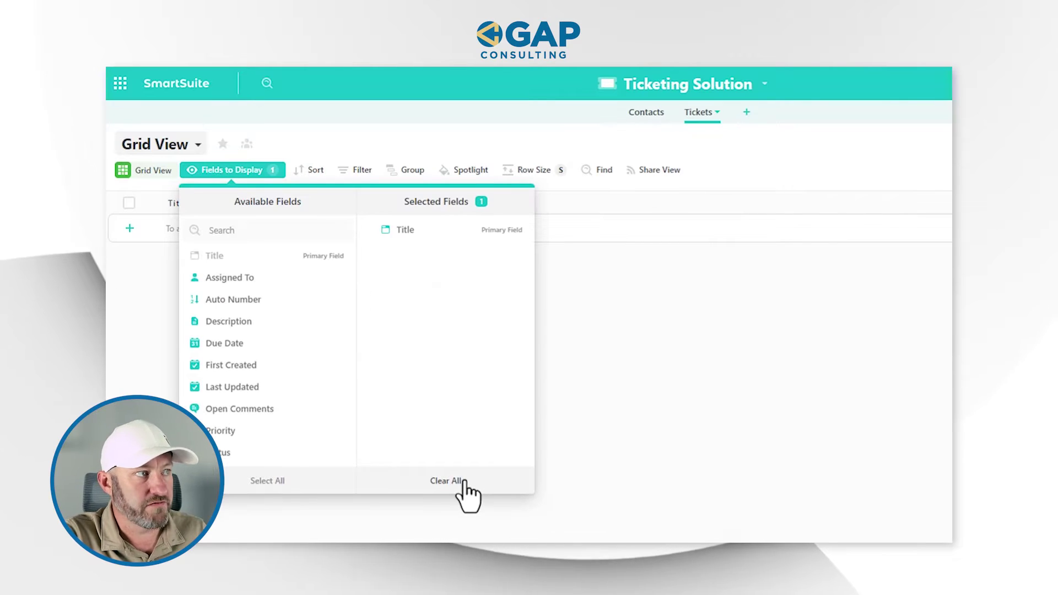
click(692, 415)
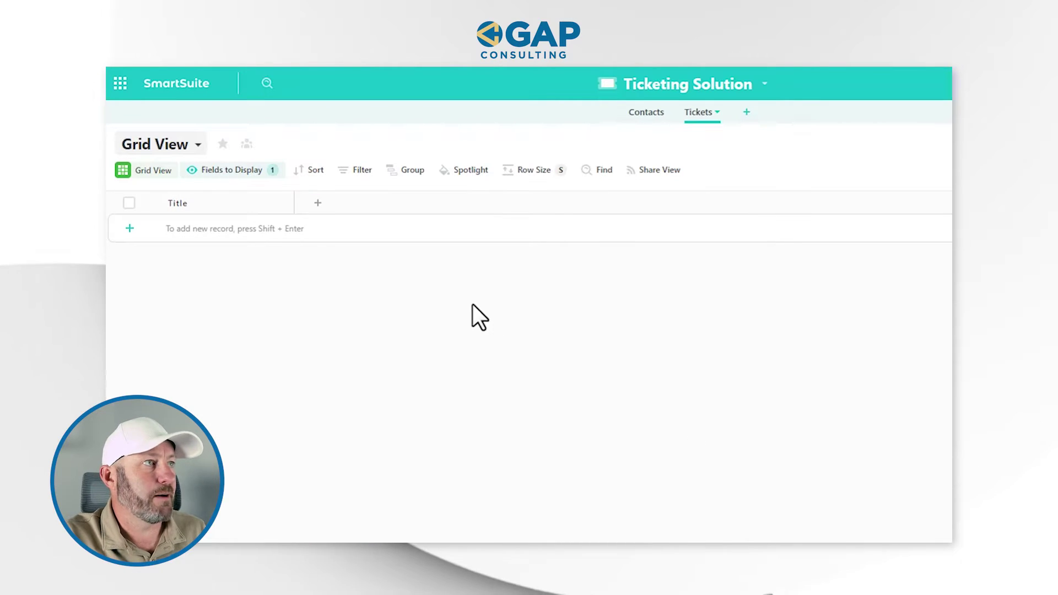
click(318, 203)
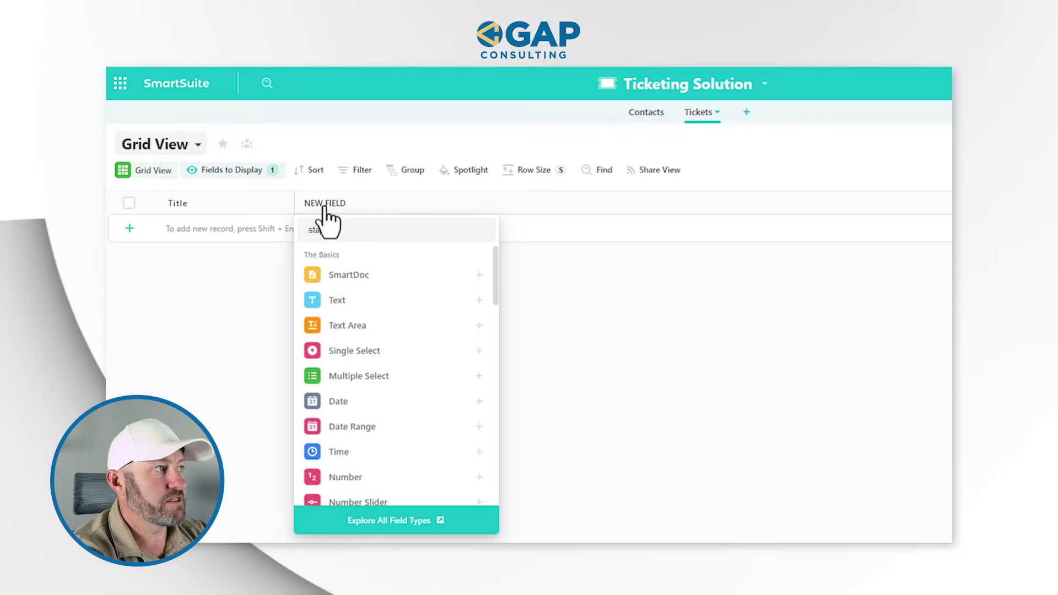
Make the new field a Single Select named Priority
text(sing)
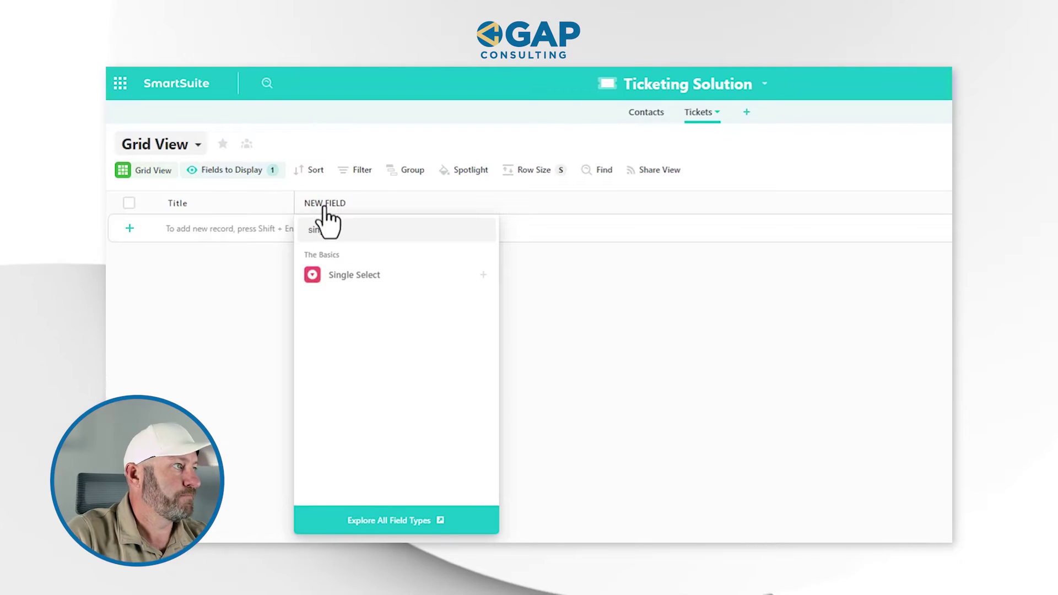
click(355, 275)
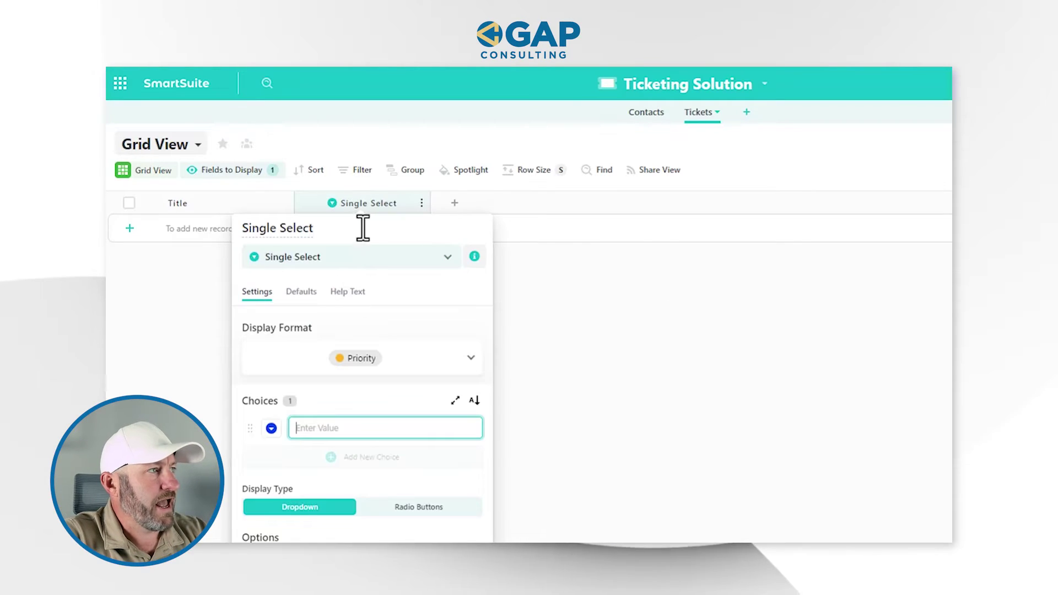
click(335, 228)
text(Priority)
scroll(337, 227, down, 2)
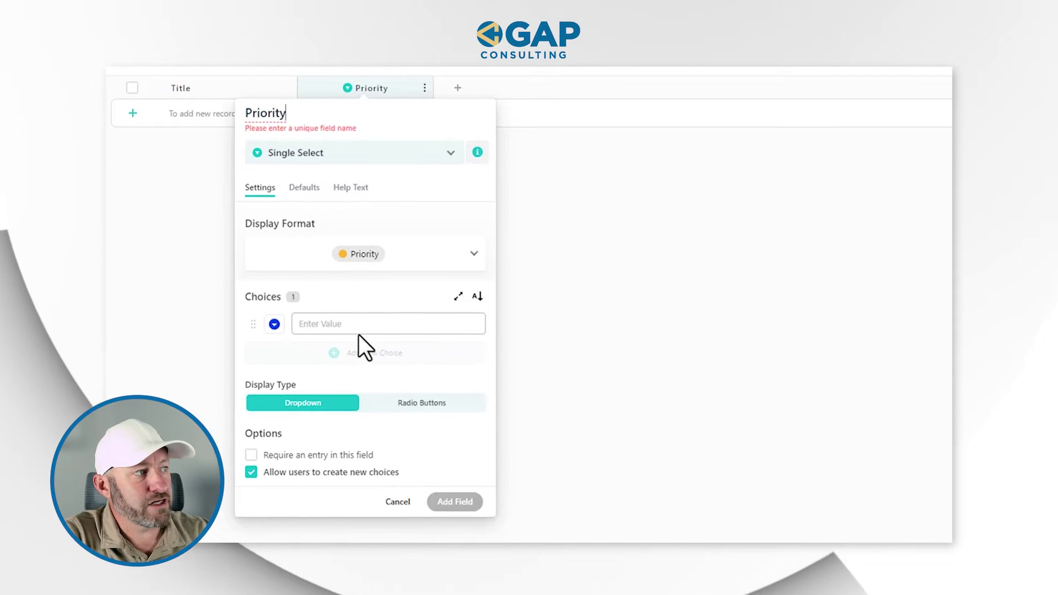
Give Priority the choices High, Medium and Low, rename it Priority*, and create it
click(353, 323)
text(Hig)
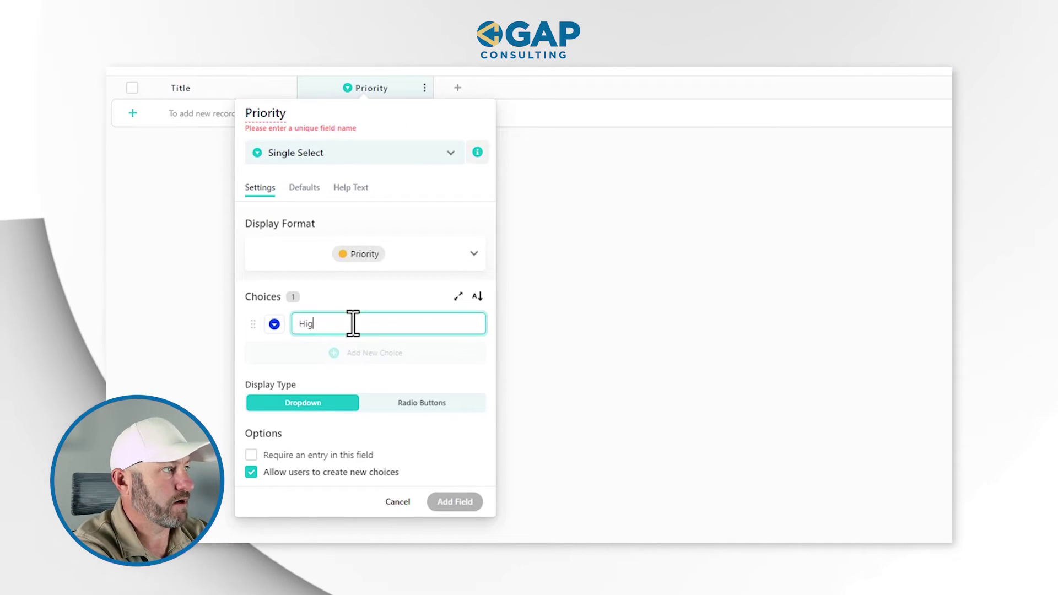
text(h)
key(Return)
text(Medium)
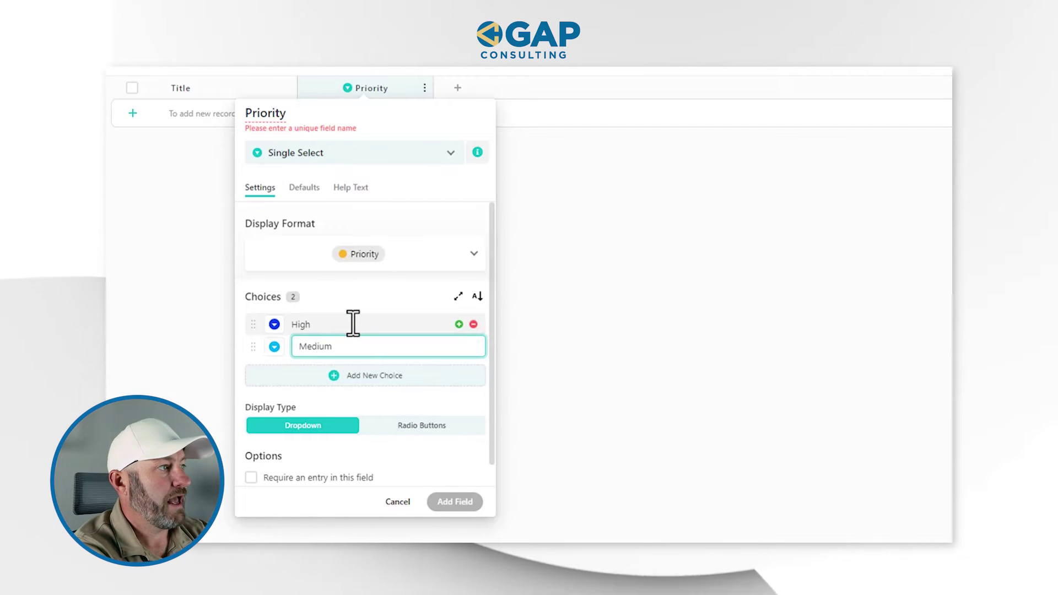
key(Return)
text(Low)
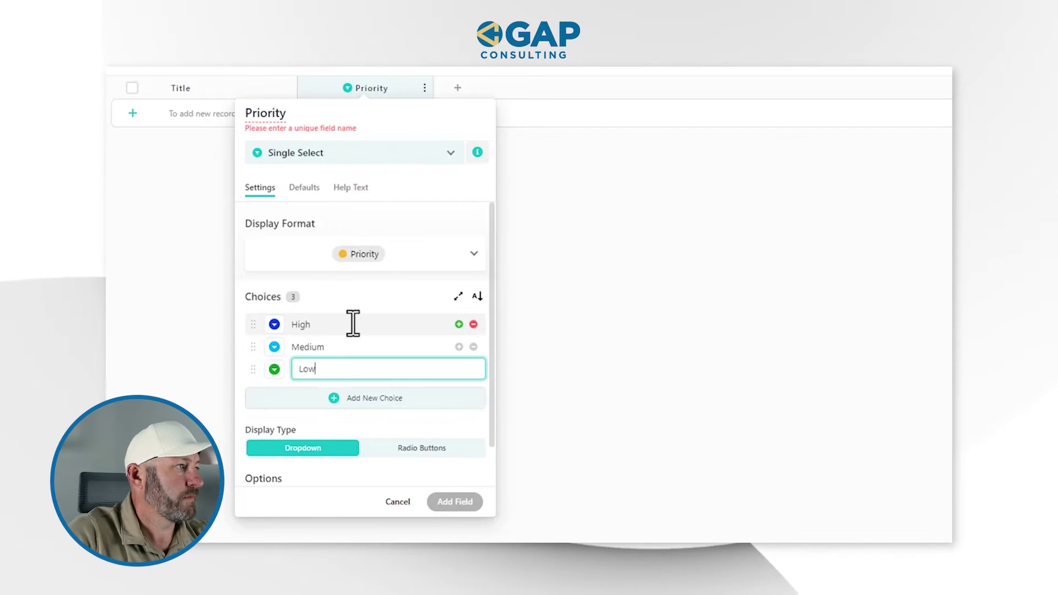
click(273, 328)
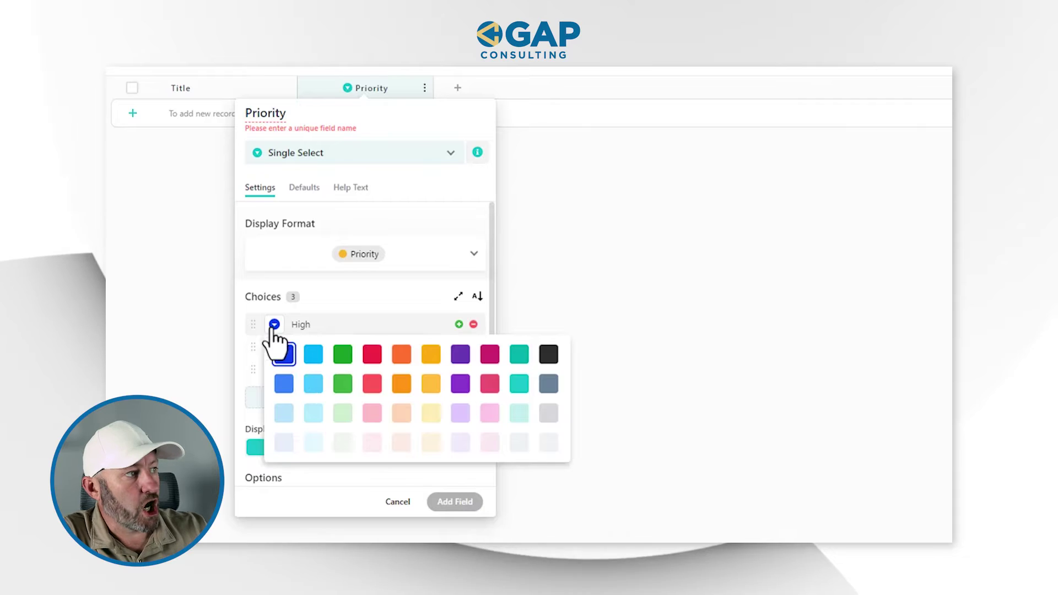
click(339, 322)
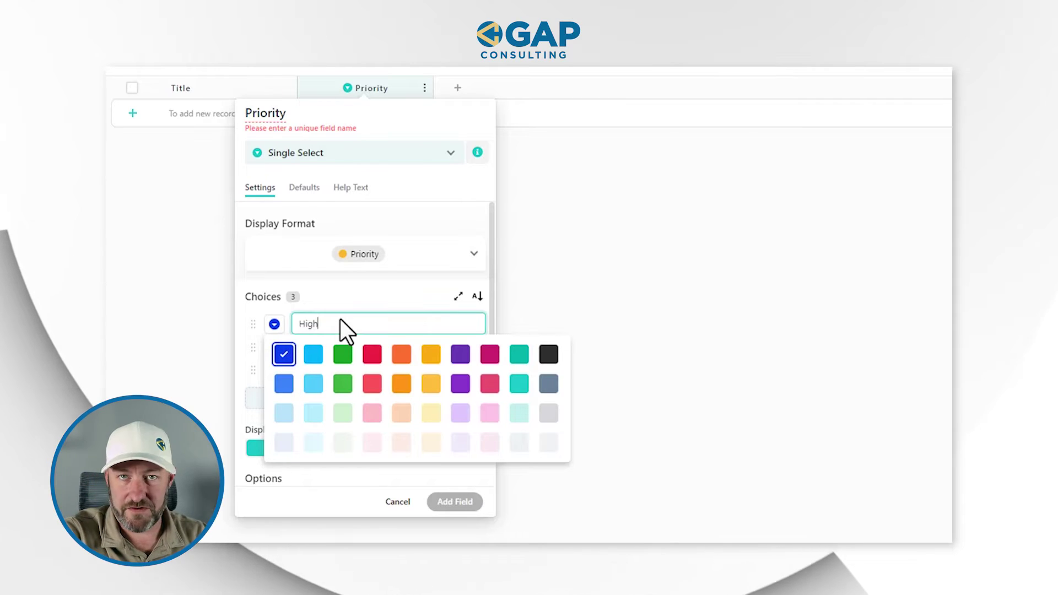
click(386, 297)
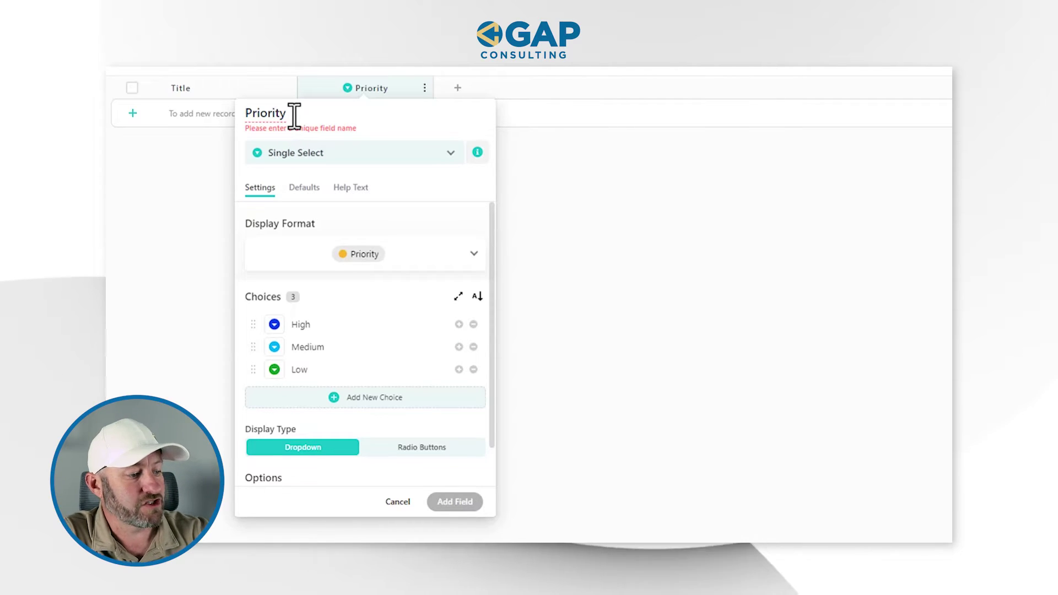
text(*)
click(454, 492)
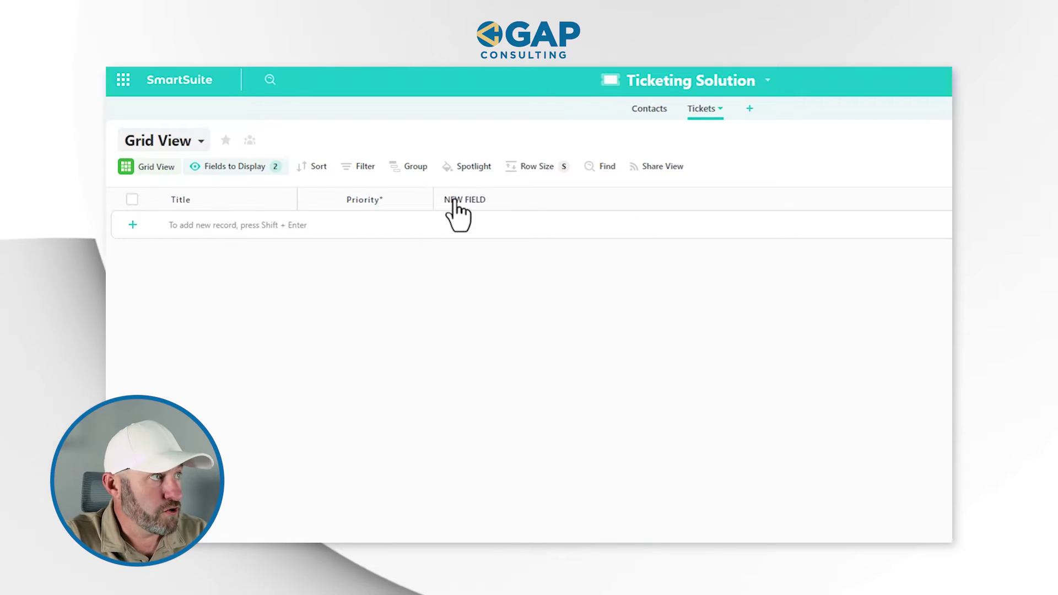
click(458, 206)
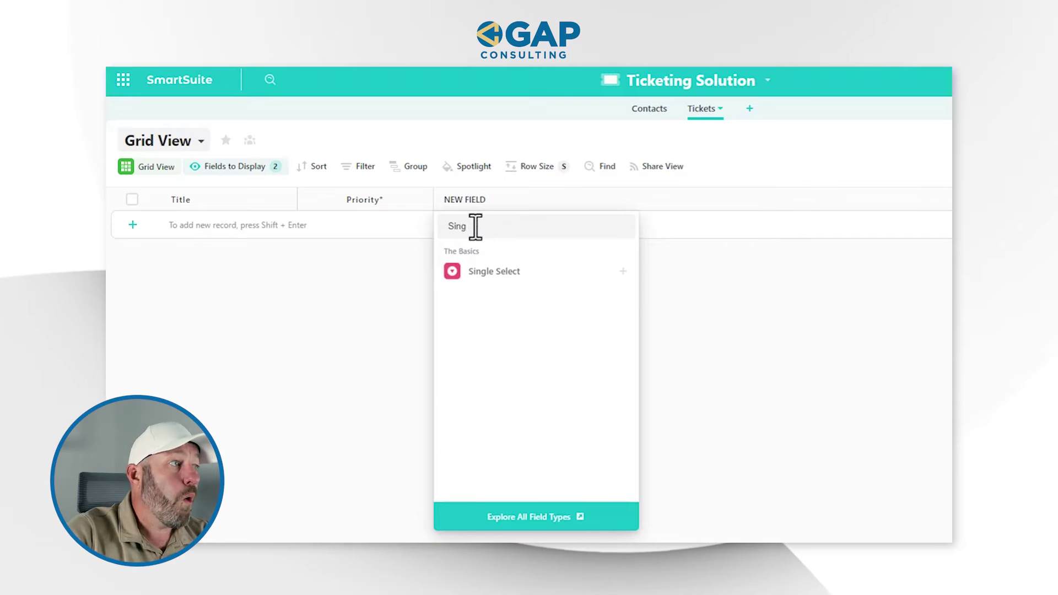
Add a Status* field with Complete as the done status and Backlog as default
text(stat)
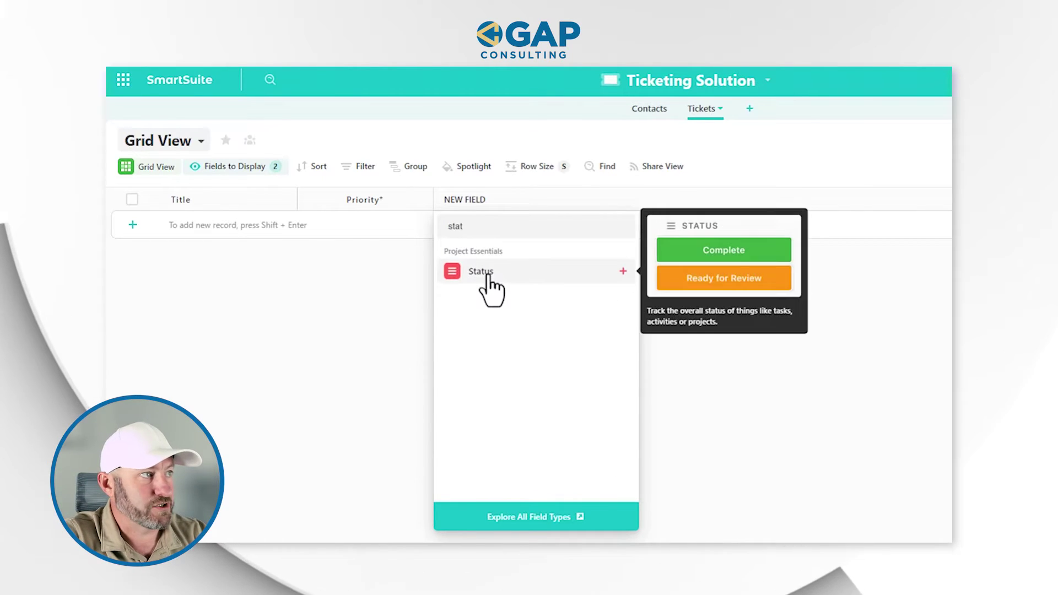
click(485, 273)
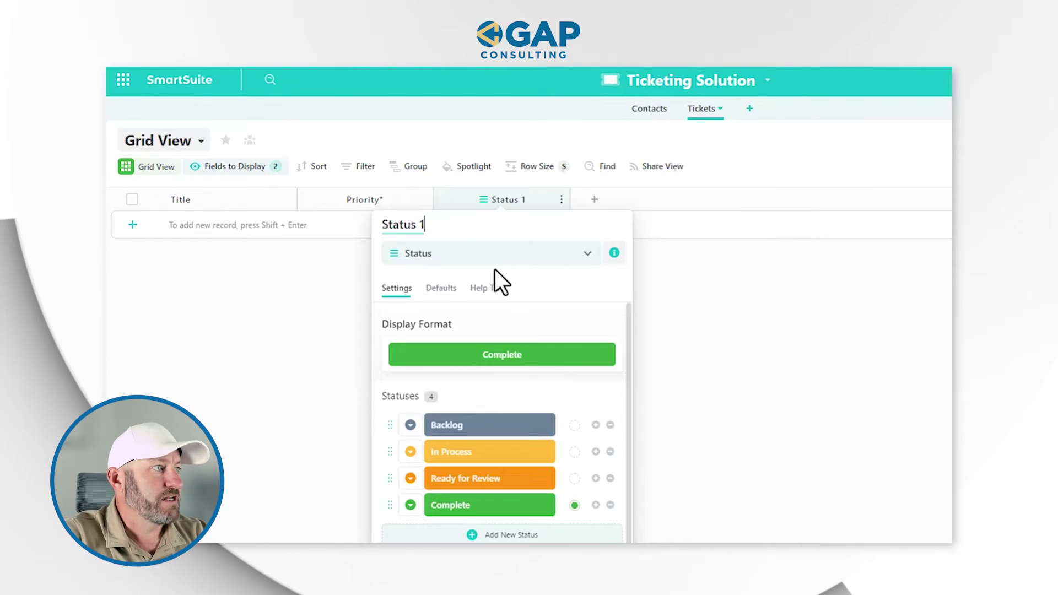
drag(425, 226, 418, 226)
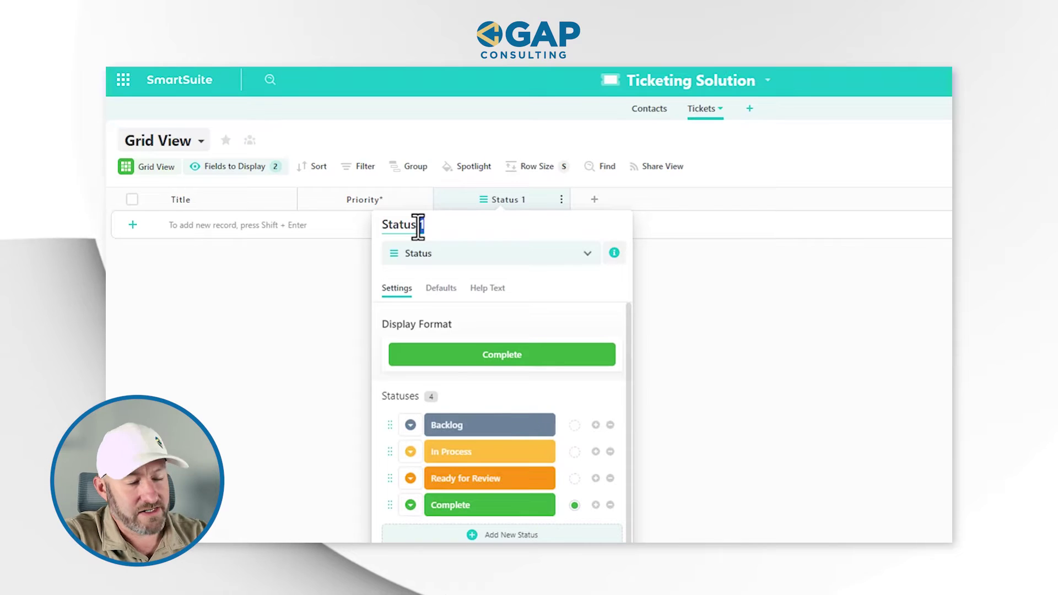
key(BackSpace)
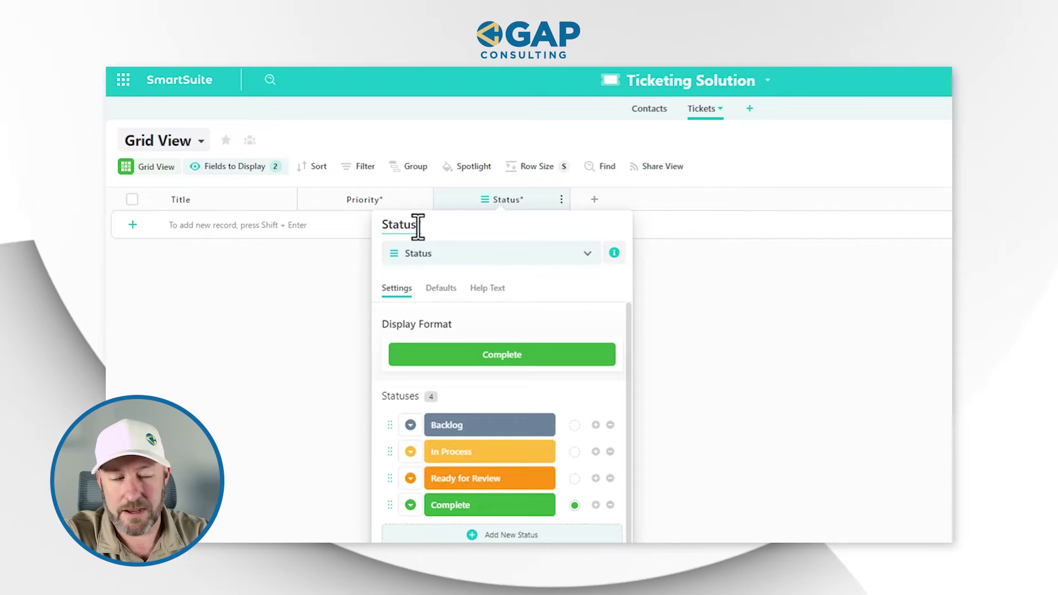
scroll(468, 445, down, 1)
scroll(469, 445, down, 2)
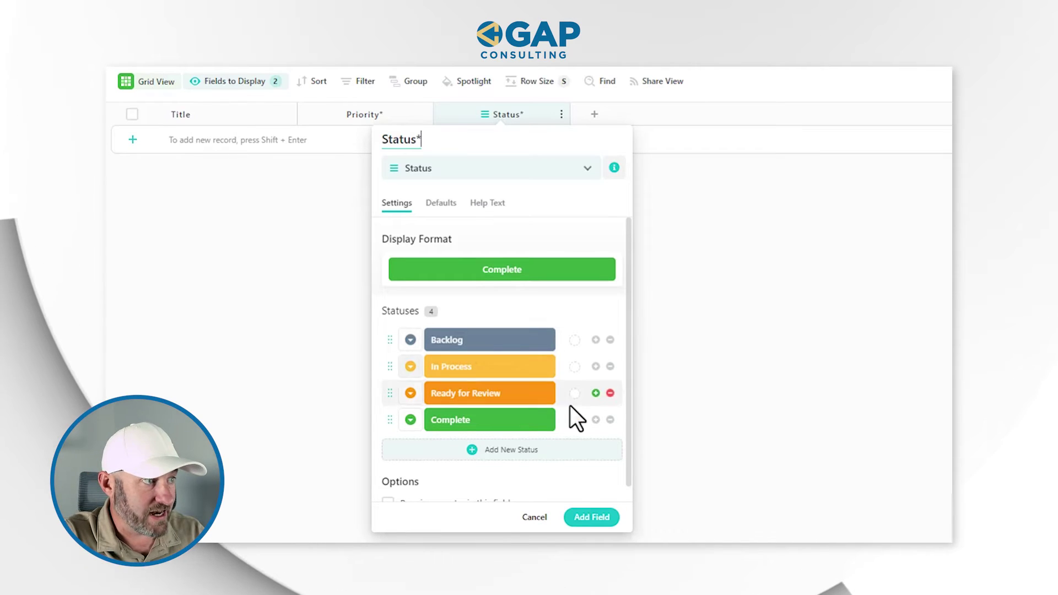
click(575, 420)
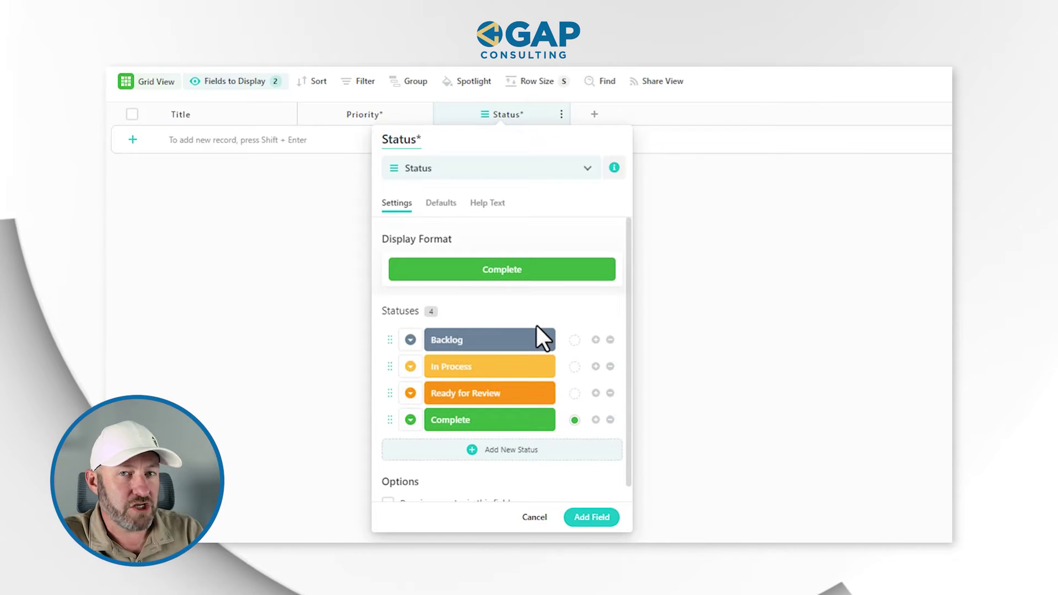
click(441, 204)
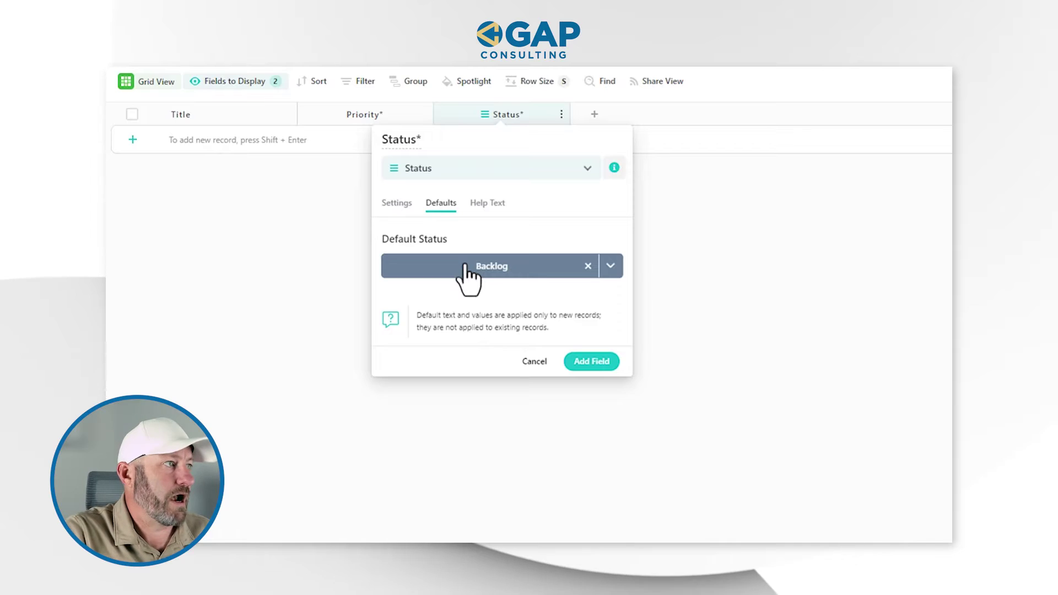
click(603, 368)
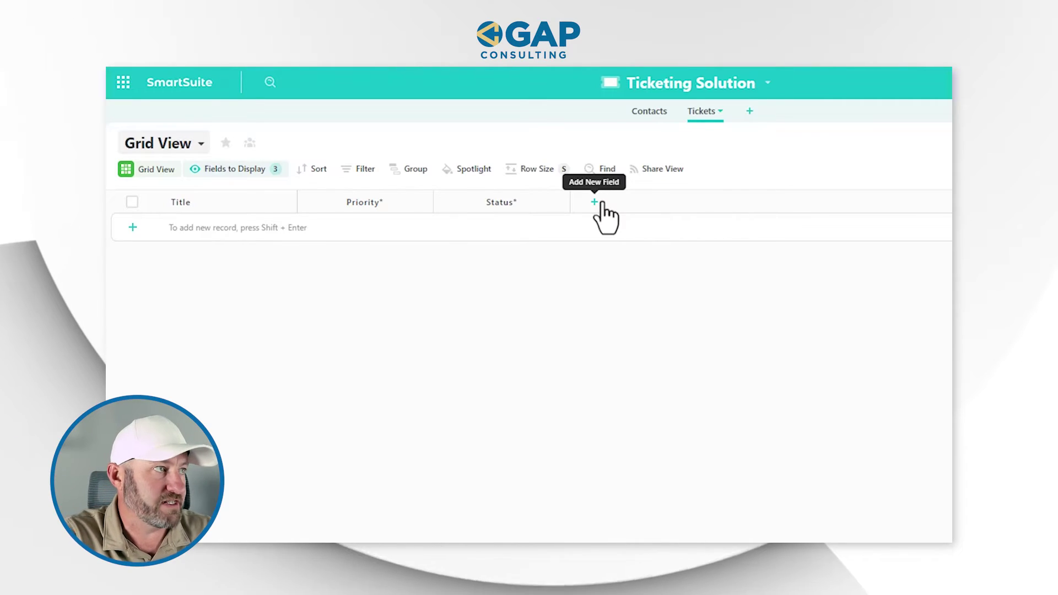
click(595, 203)
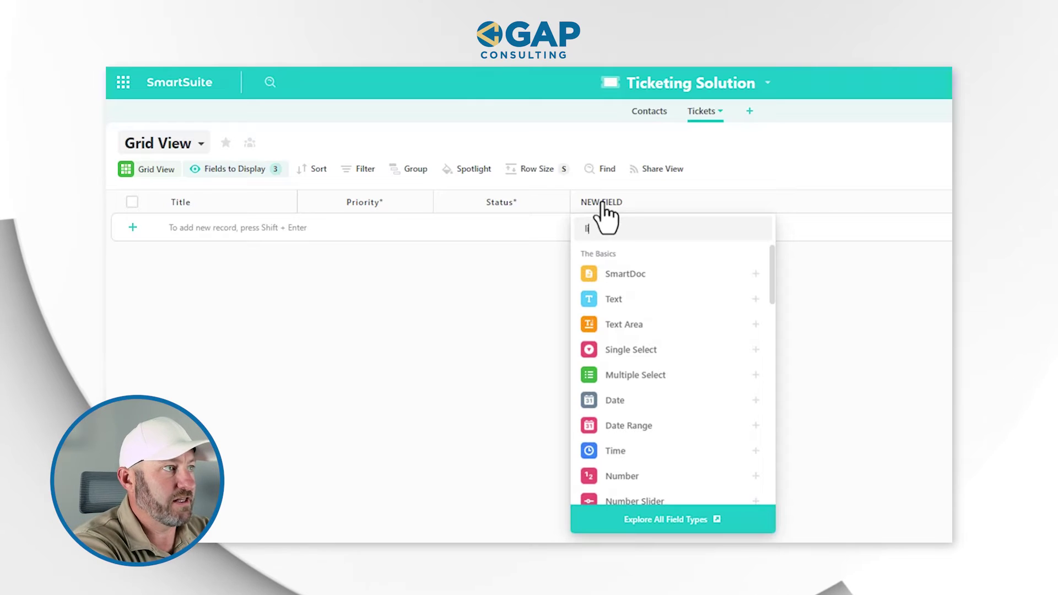
Add a single-contact Linked Record field to Contacts showing Account Name, Primary Contact, Primary Email
text(link)
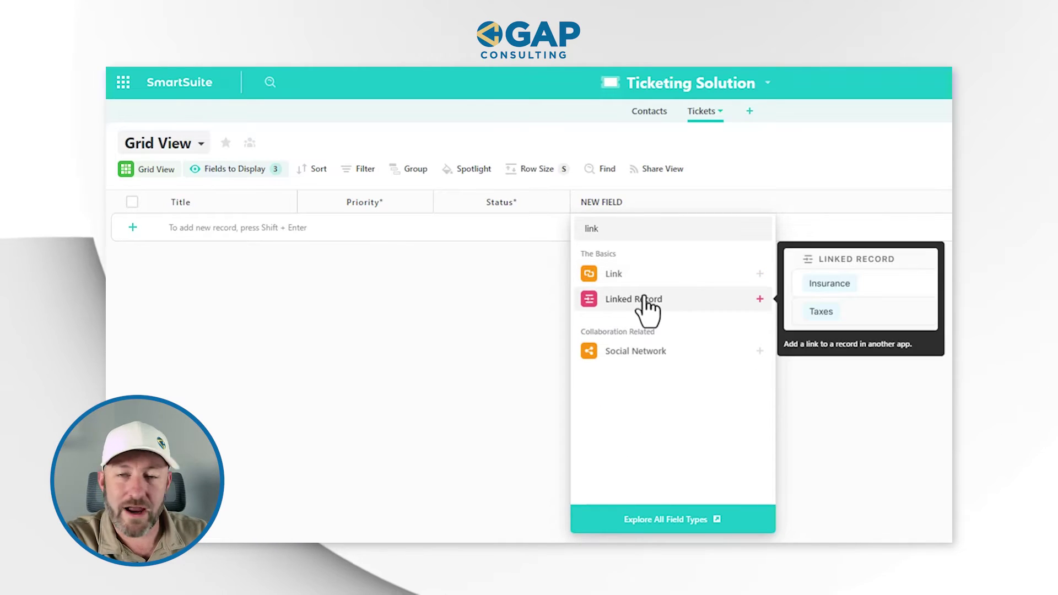
click(644, 300)
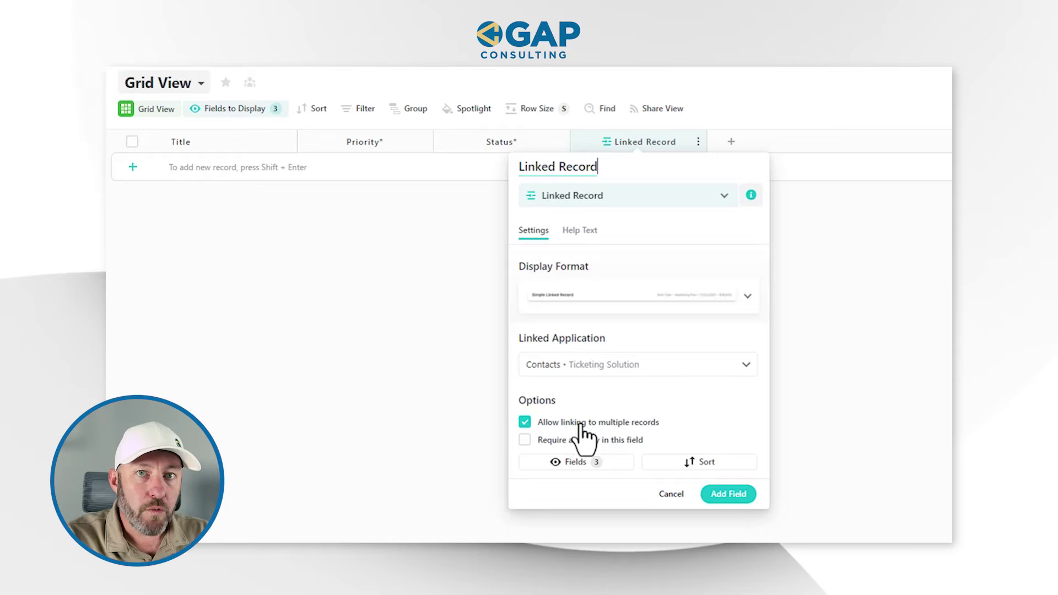
click(580, 423)
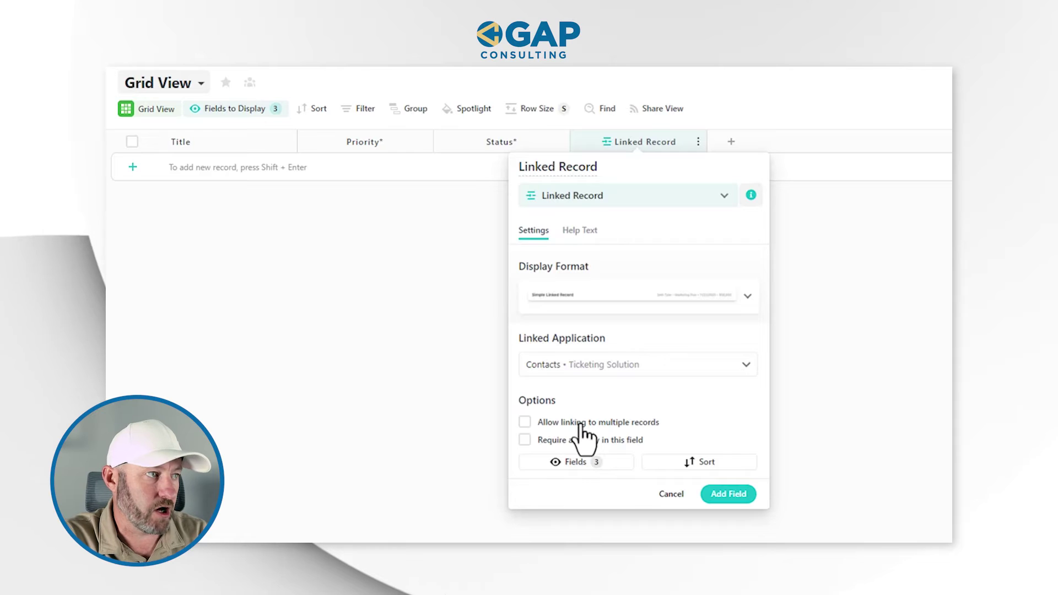
click(576, 463)
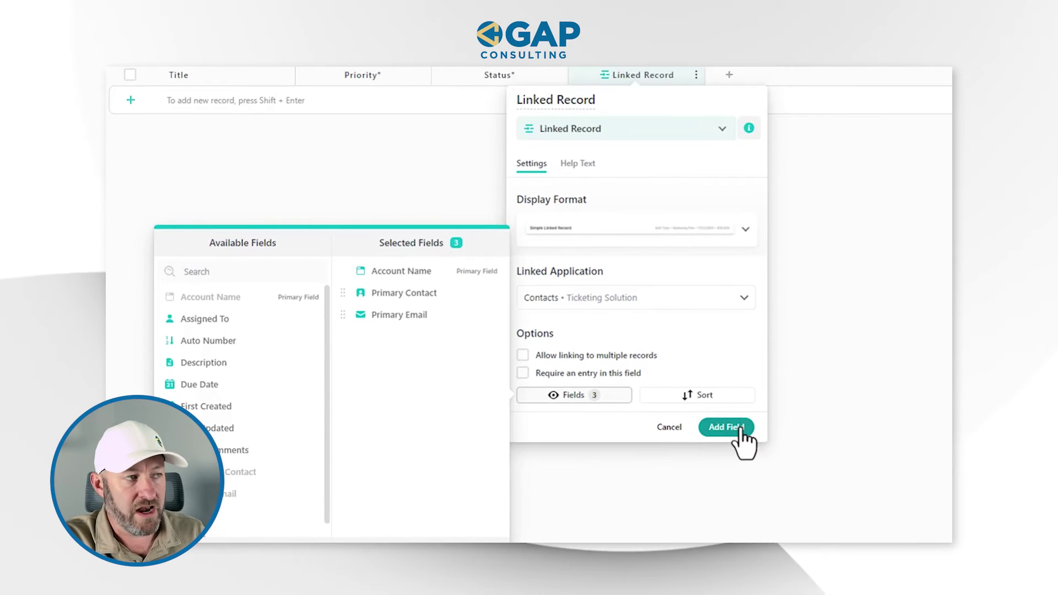
click(884, 339)
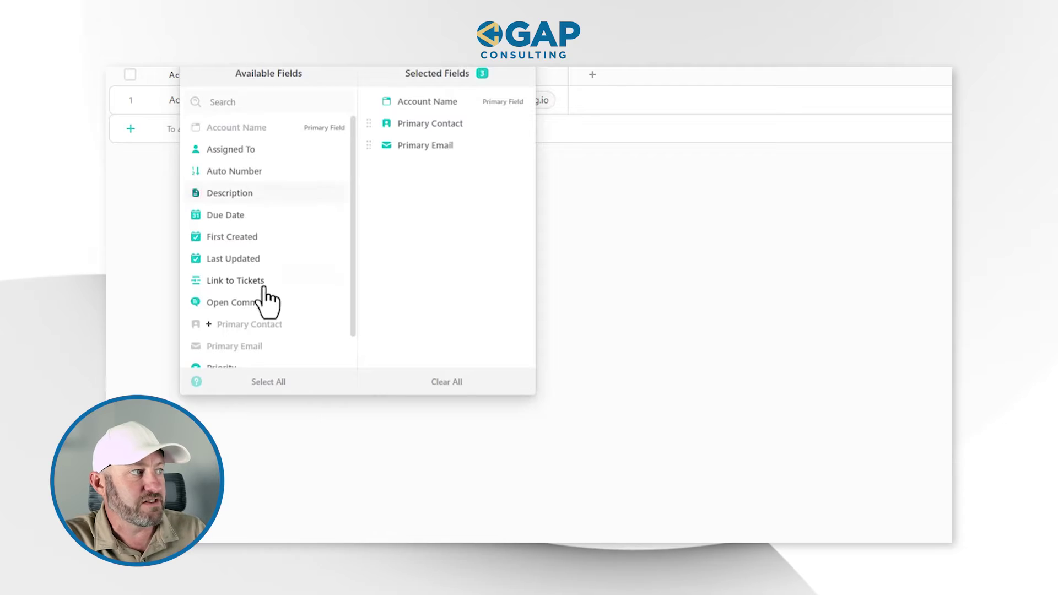
Review the available fields list and return to the Tickets grid with Link to Contacts
scroll(268, 300, down, 2)
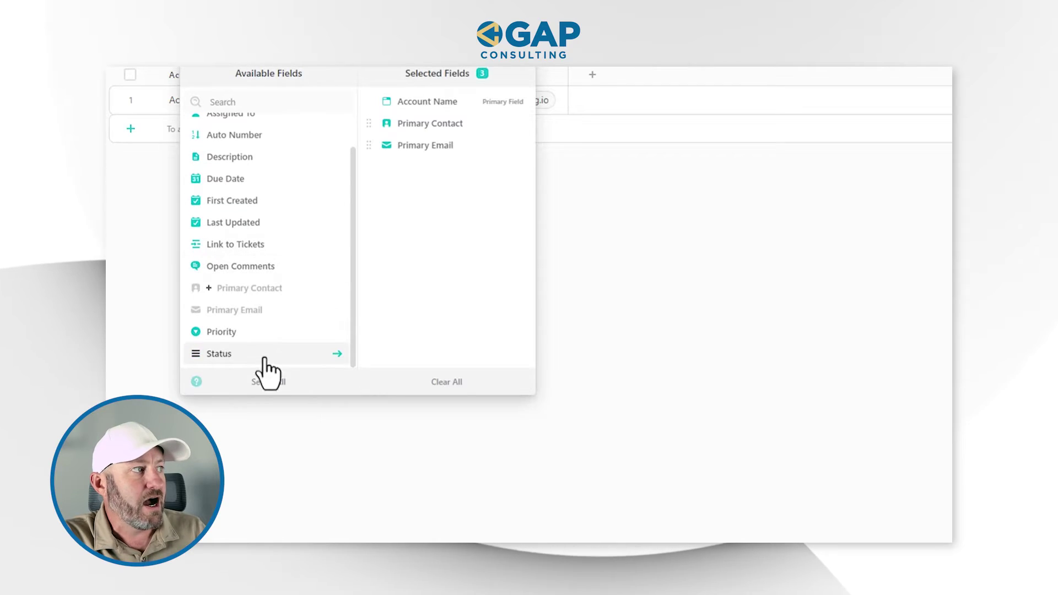
scroll(262, 309, up, 2)
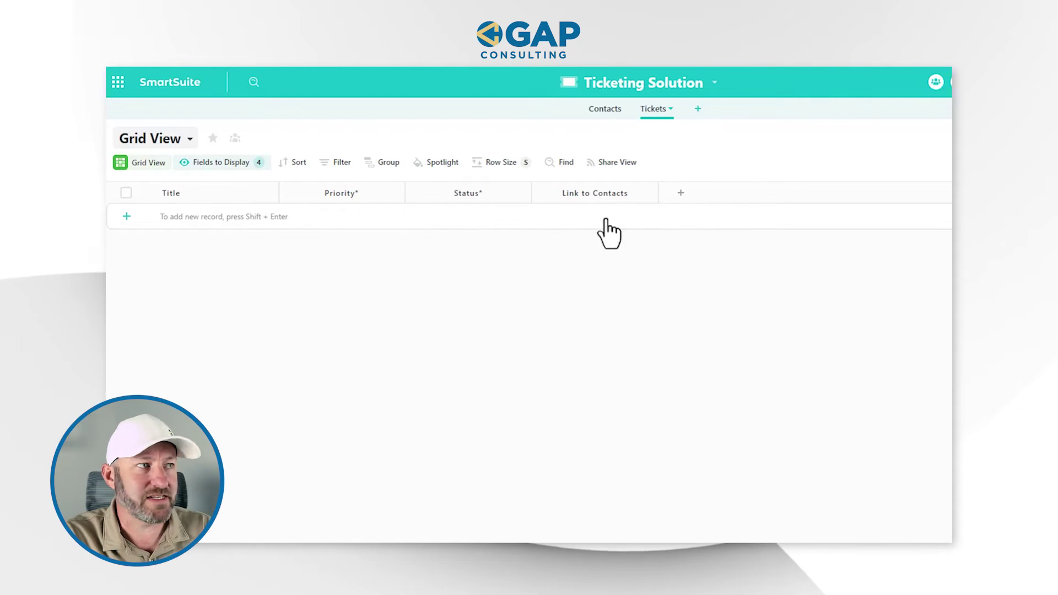
click(681, 194)
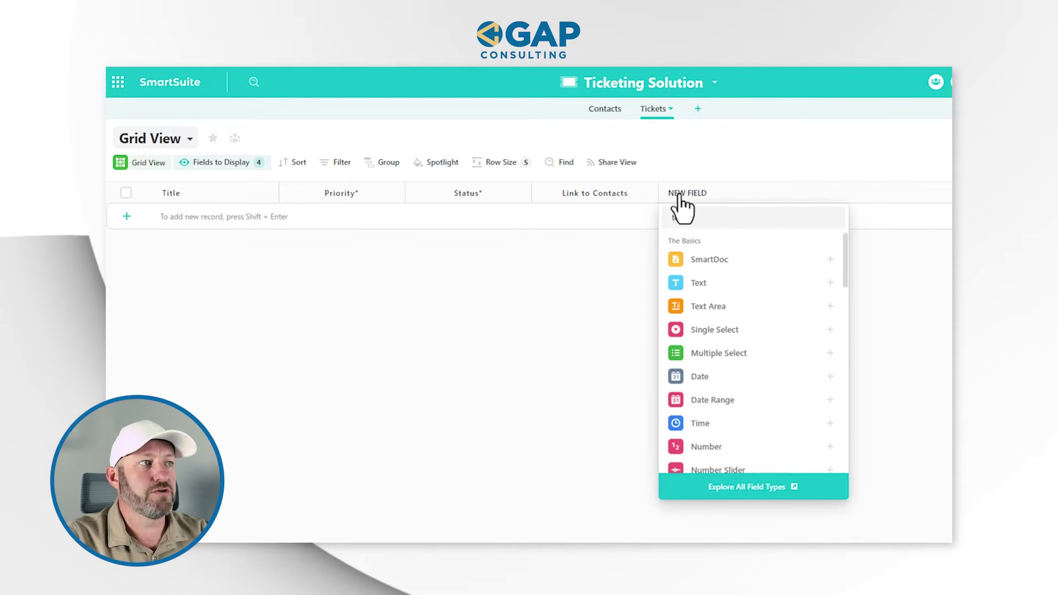
Add a Text Area field named 'Ticket Issue' to the Tickets table after Link to Contacts
text(tex)
click(734, 307)
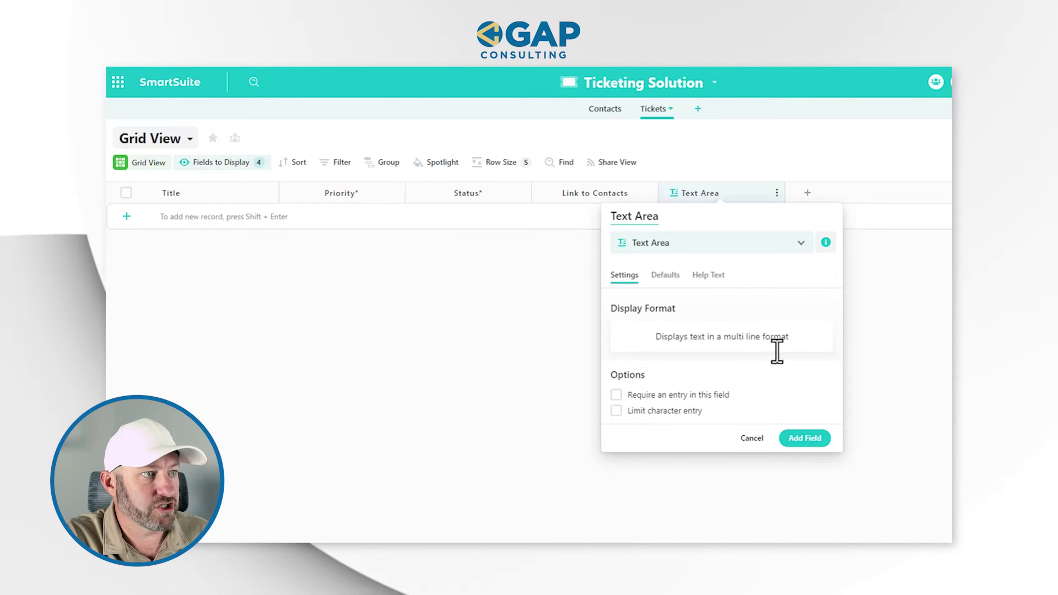
triple_click(692, 217)
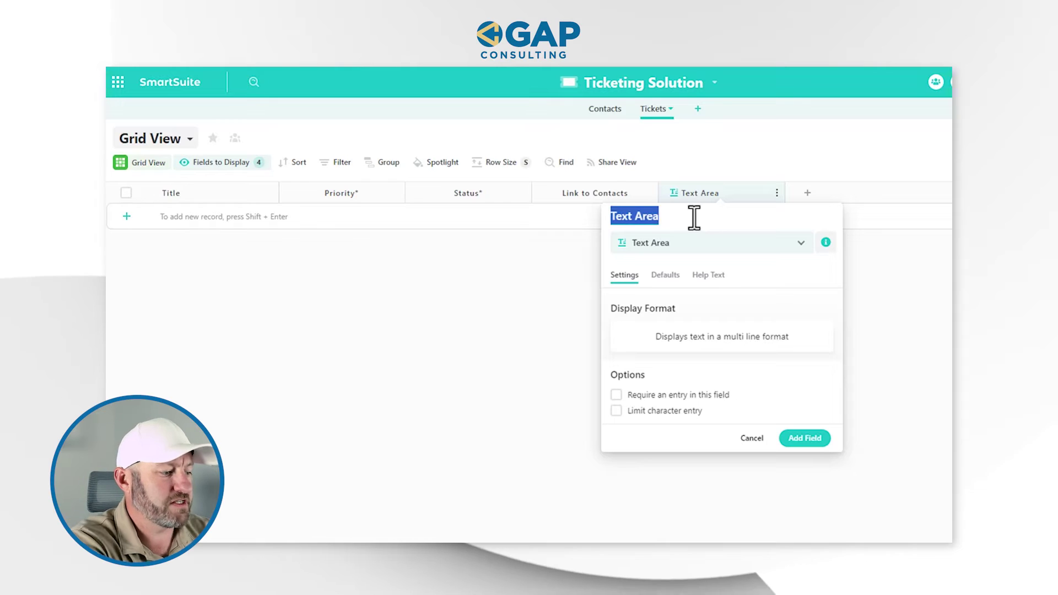
text(Tick)
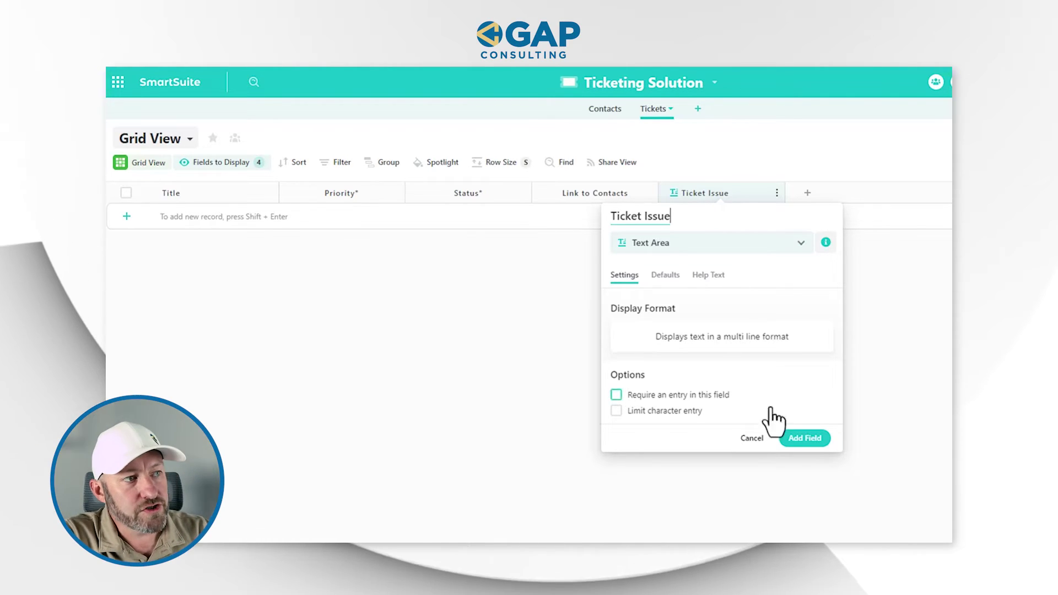
click(812, 439)
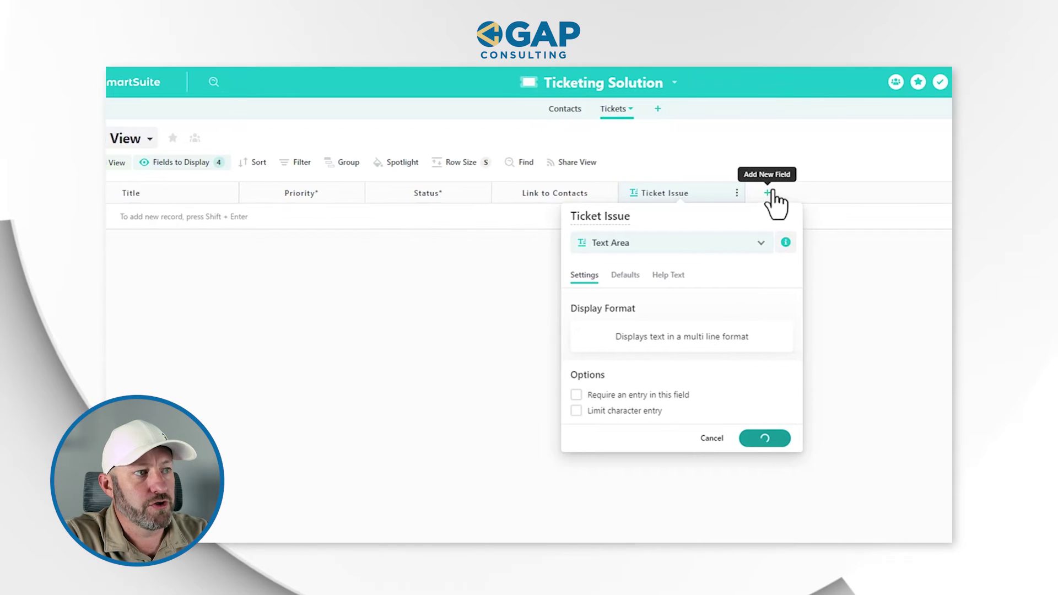
Add a Files and Images field to Tickets, keeping the default name 'Attachments'
click(661, 193)
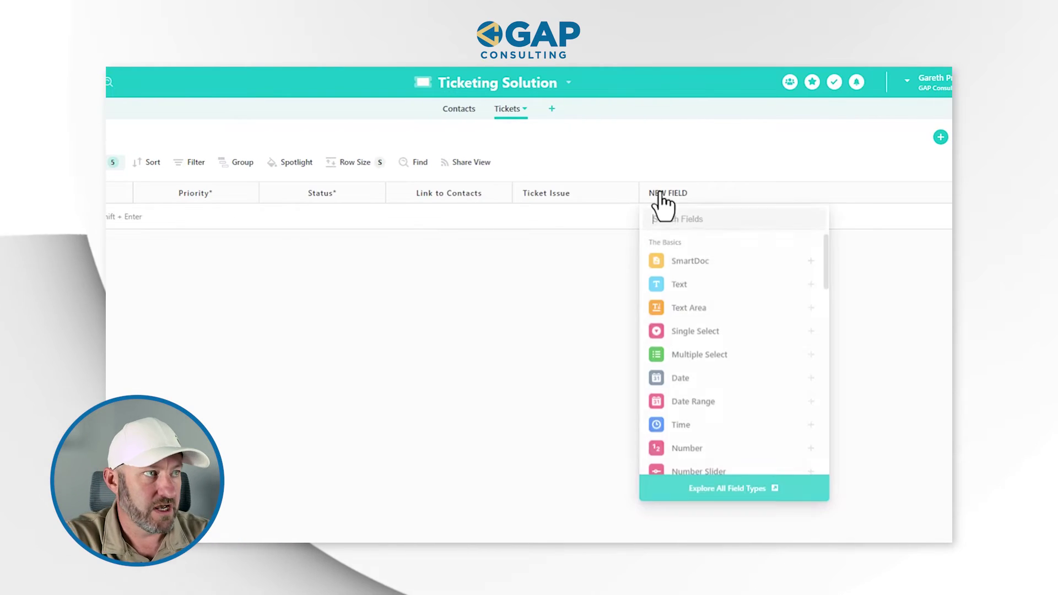
text(att)
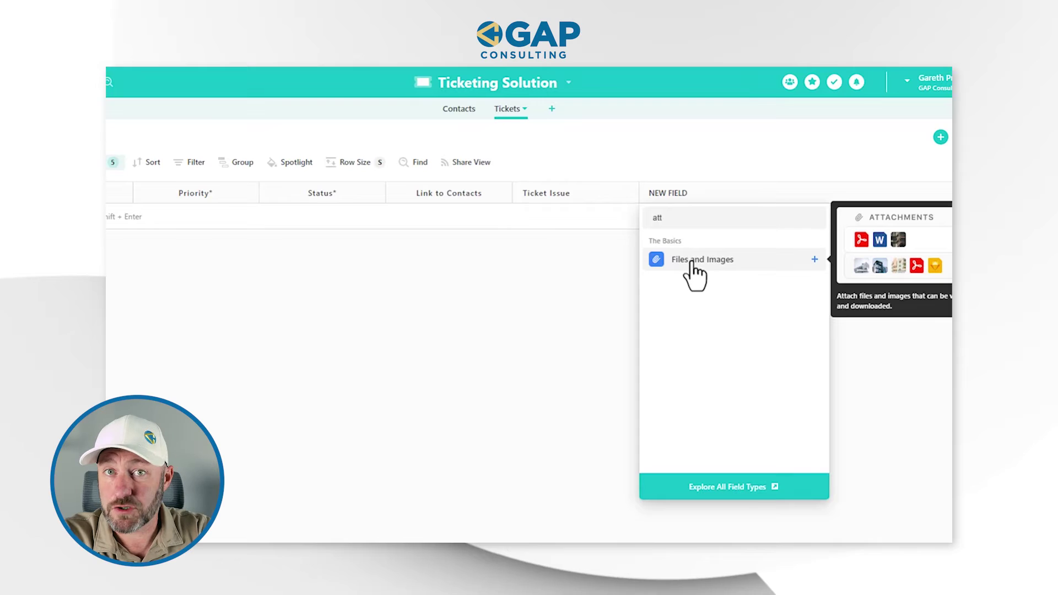
mouse_move(697, 275)
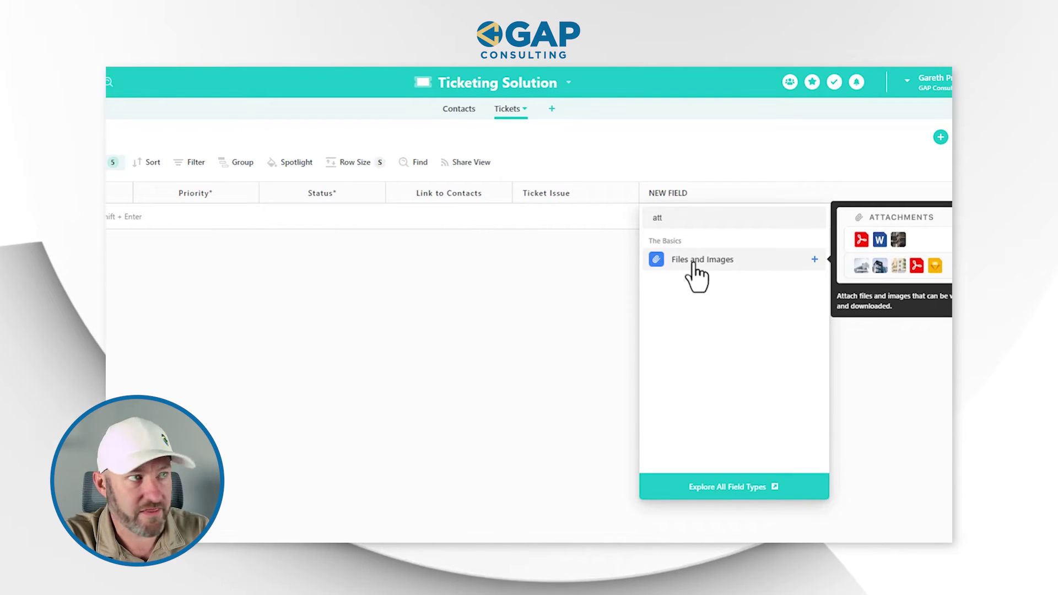
click(697, 270)
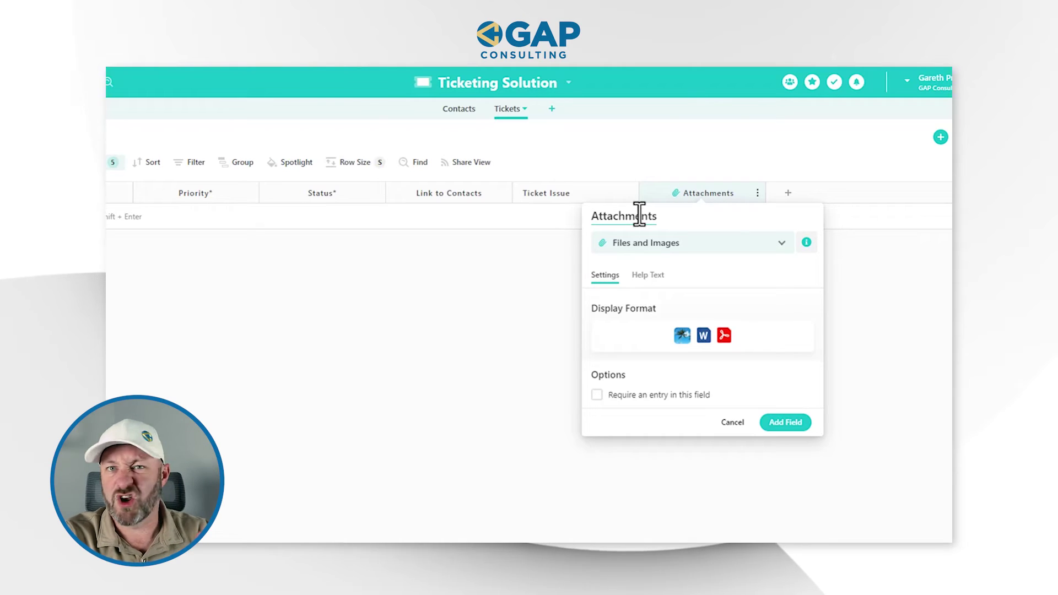
click(771, 425)
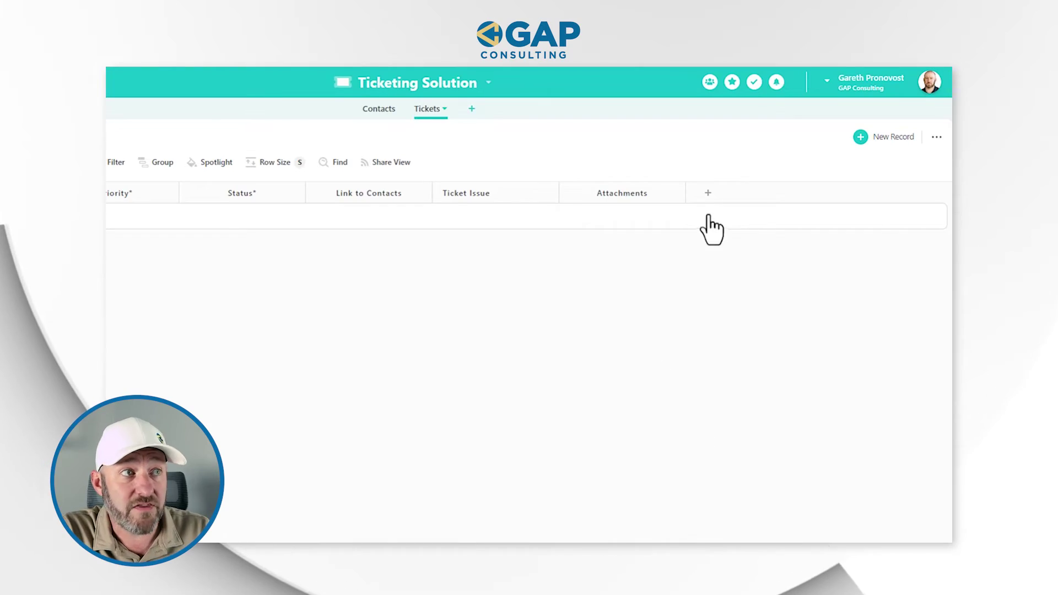
click(708, 198)
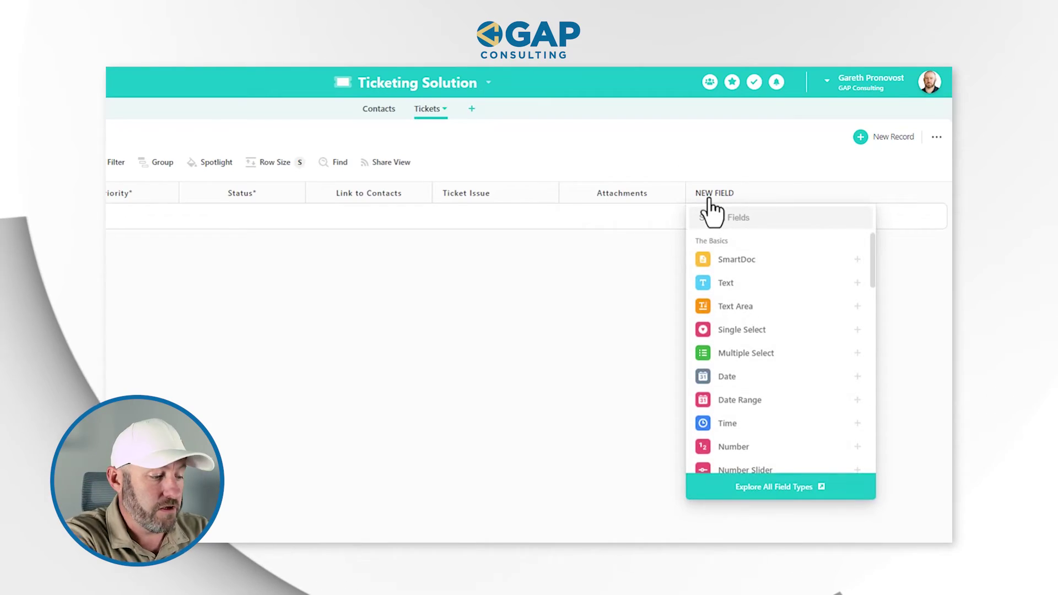
text(url)
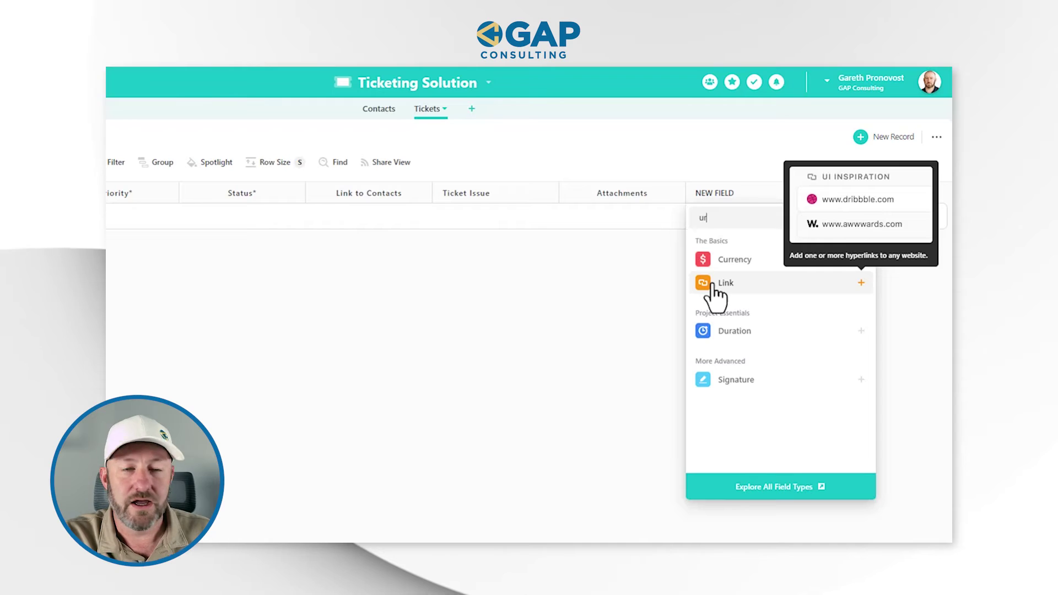
click(584, 326)
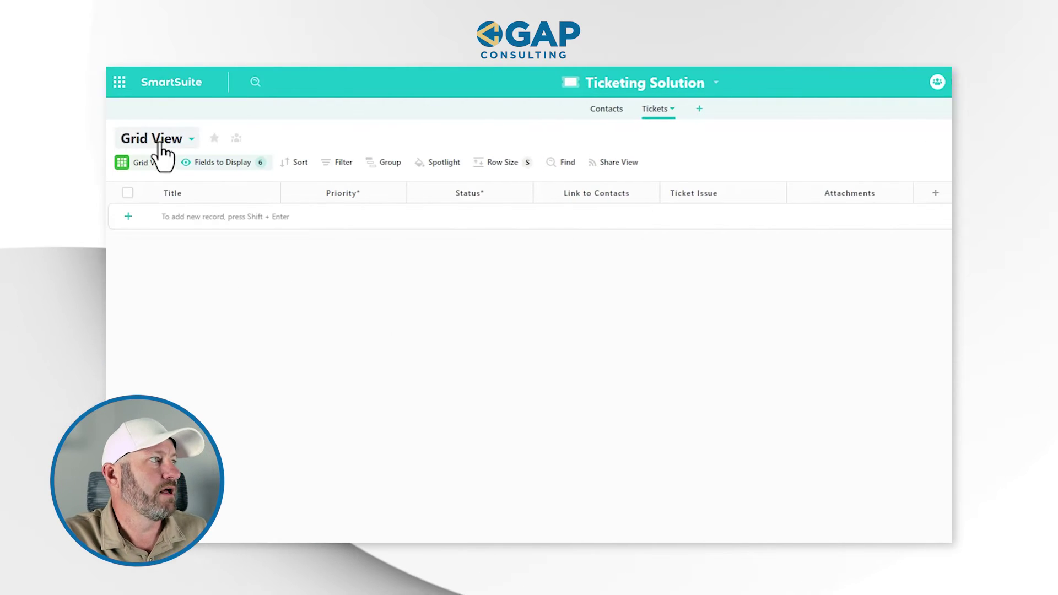
Create a new Form view for the Tickets table
click(160, 144)
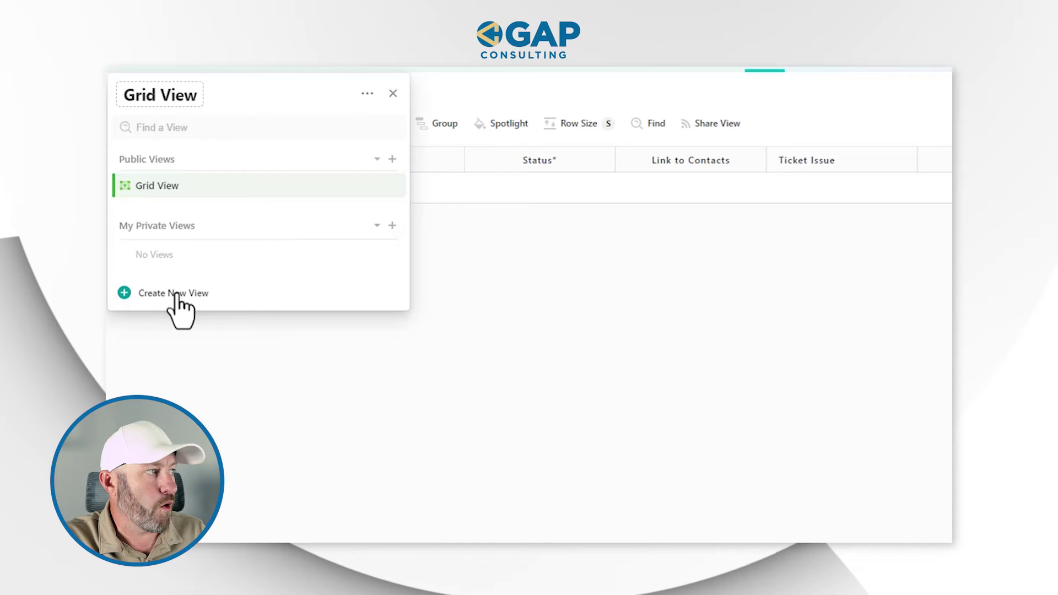
click(188, 297)
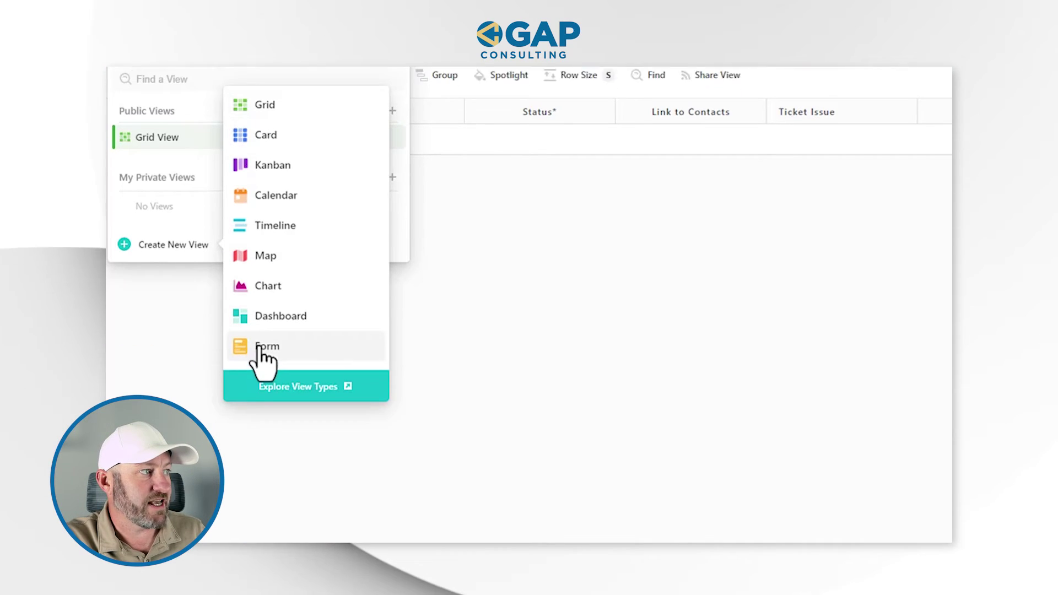
click(261, 312)
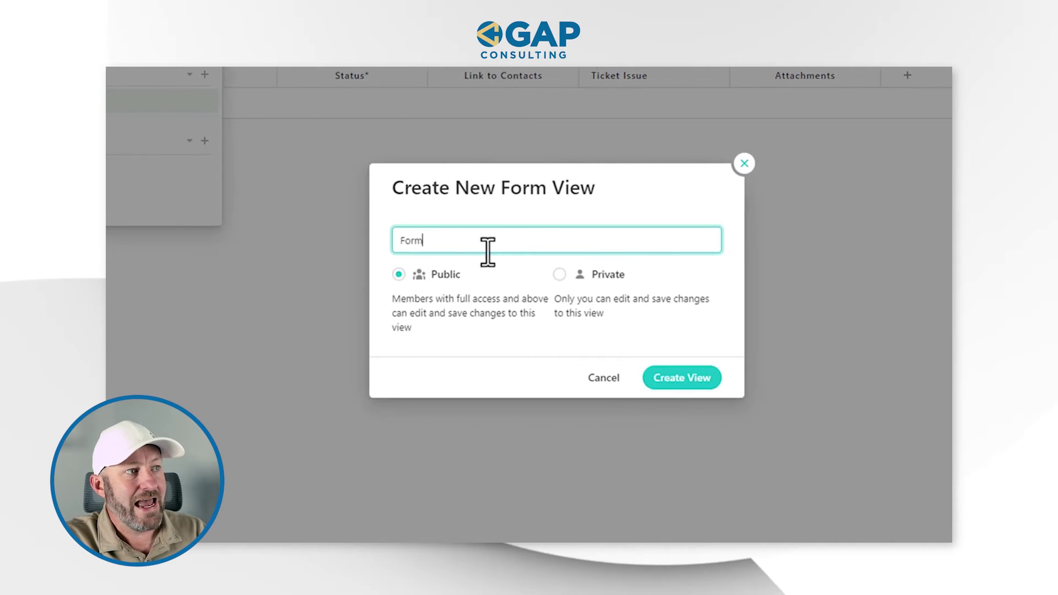
click(696, 383)
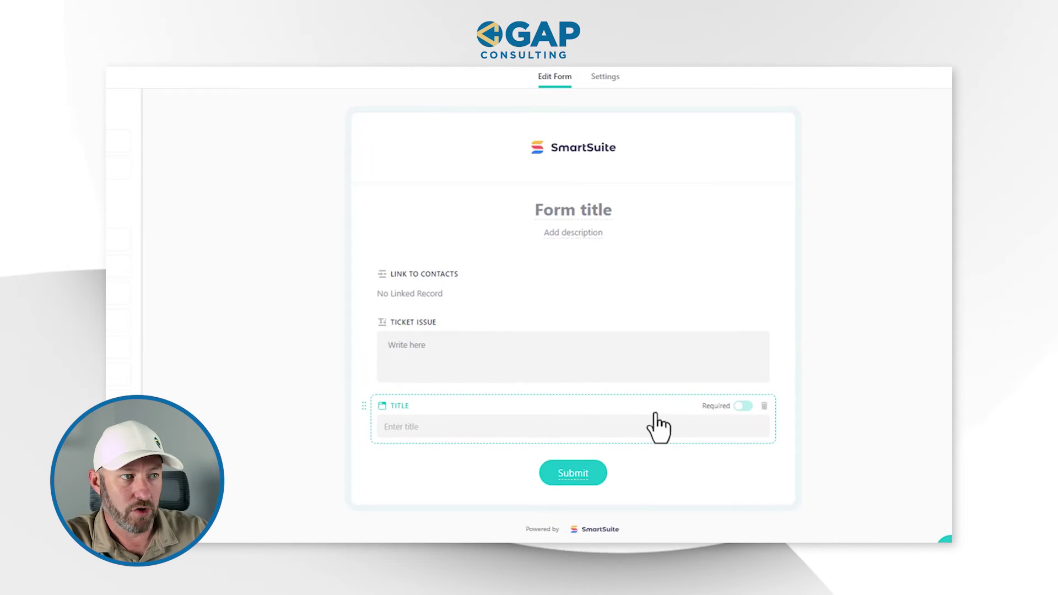
Remove Title from the form, add Attachments, and share the form publicly
click(765, 407)
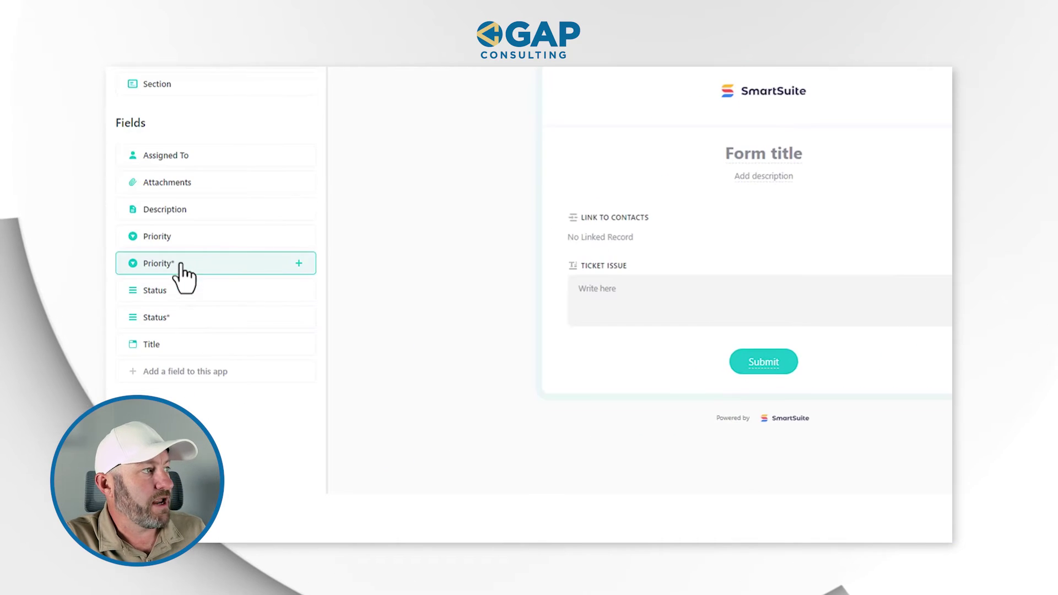
click(189, 186)
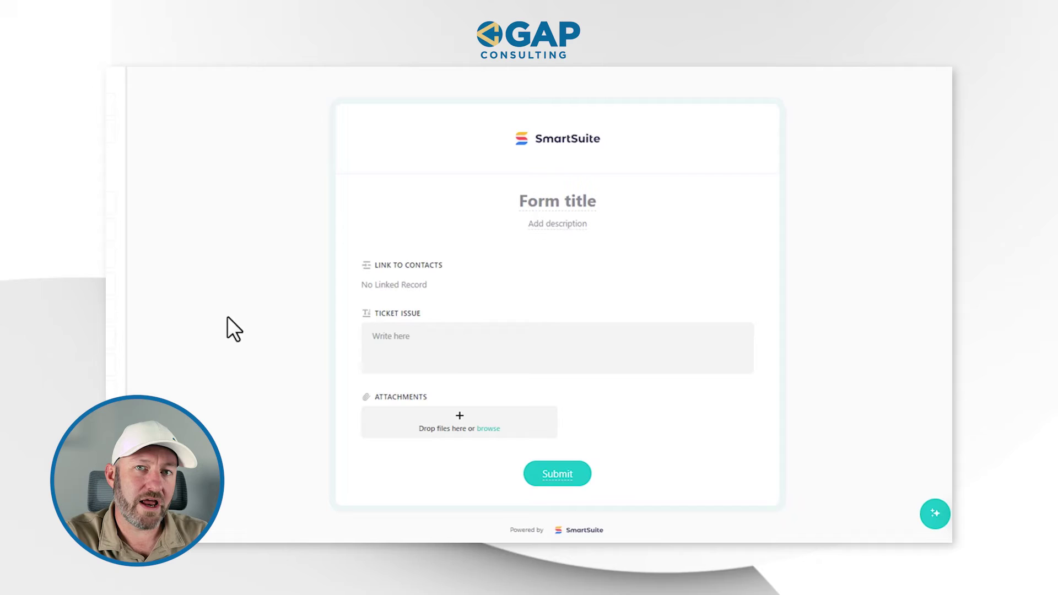
click(202, 167)
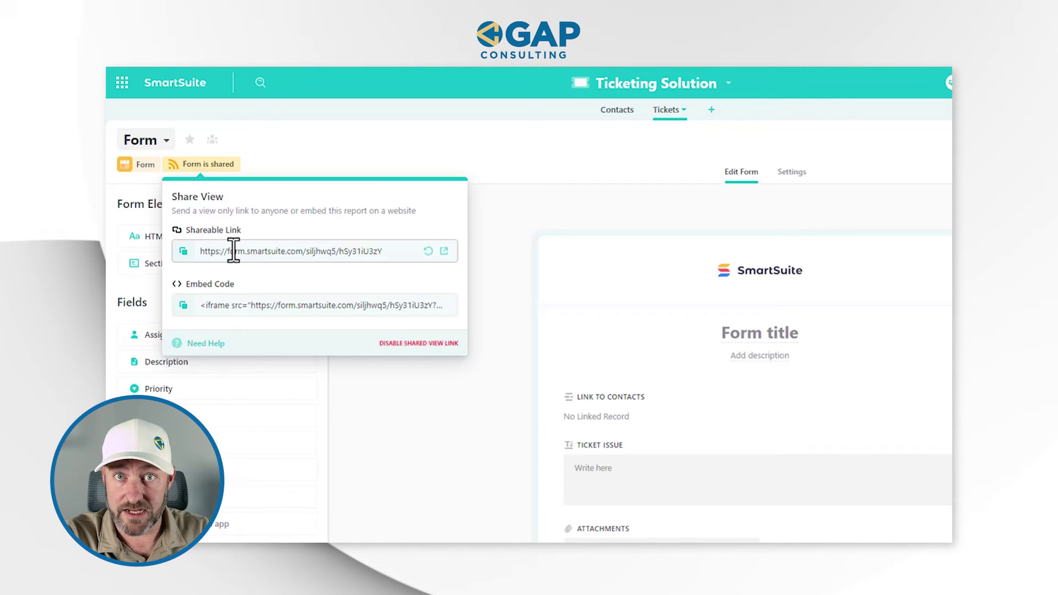
In the shared form preview, link contact Acme, enter 'issue #1', and skip attachments
click(444, 251)
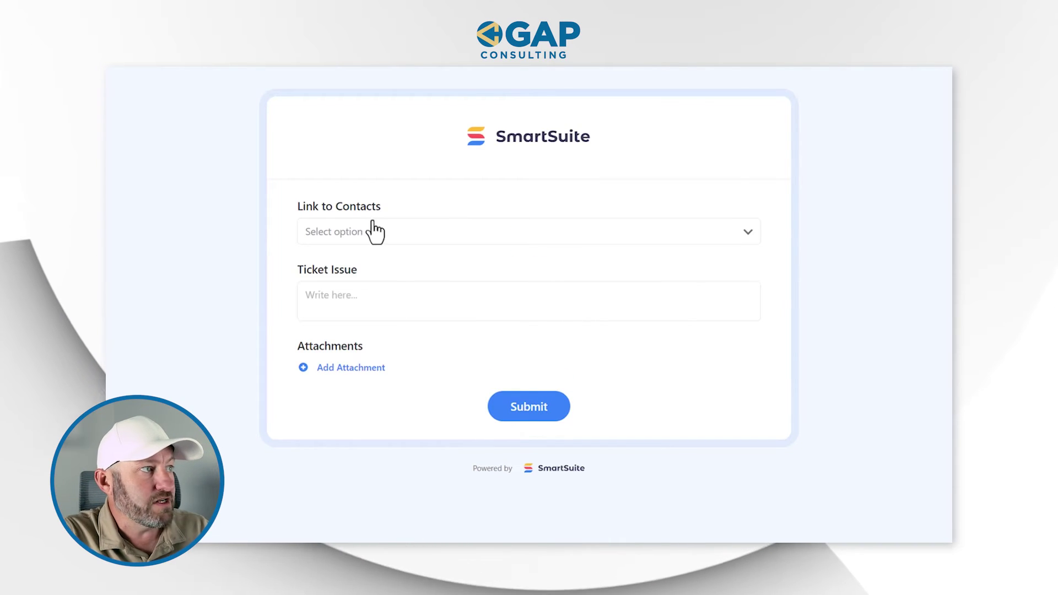
click(374, 231)
click(365, 267)
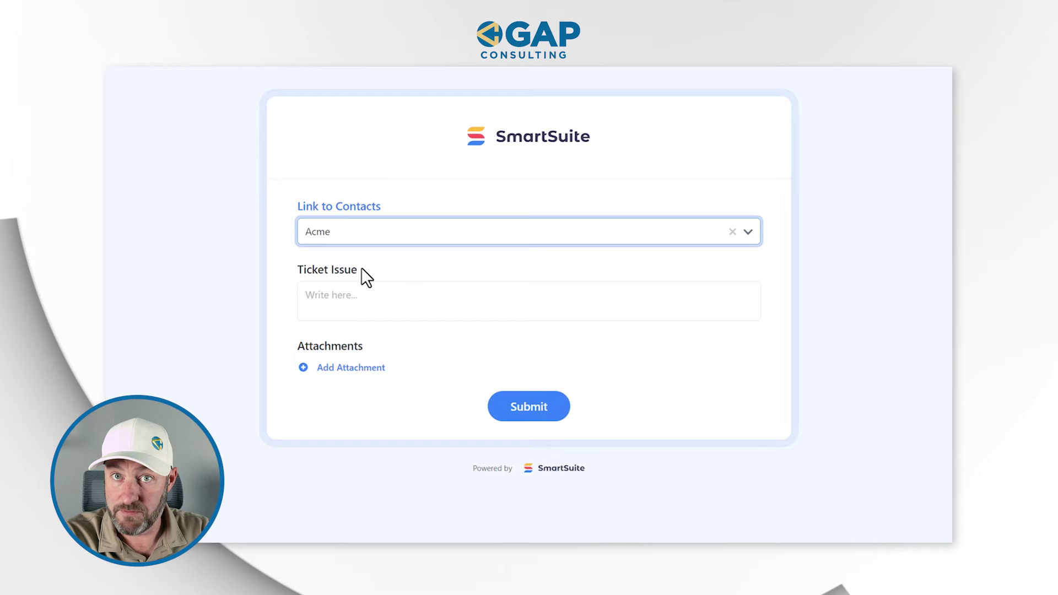
click(382, 302)
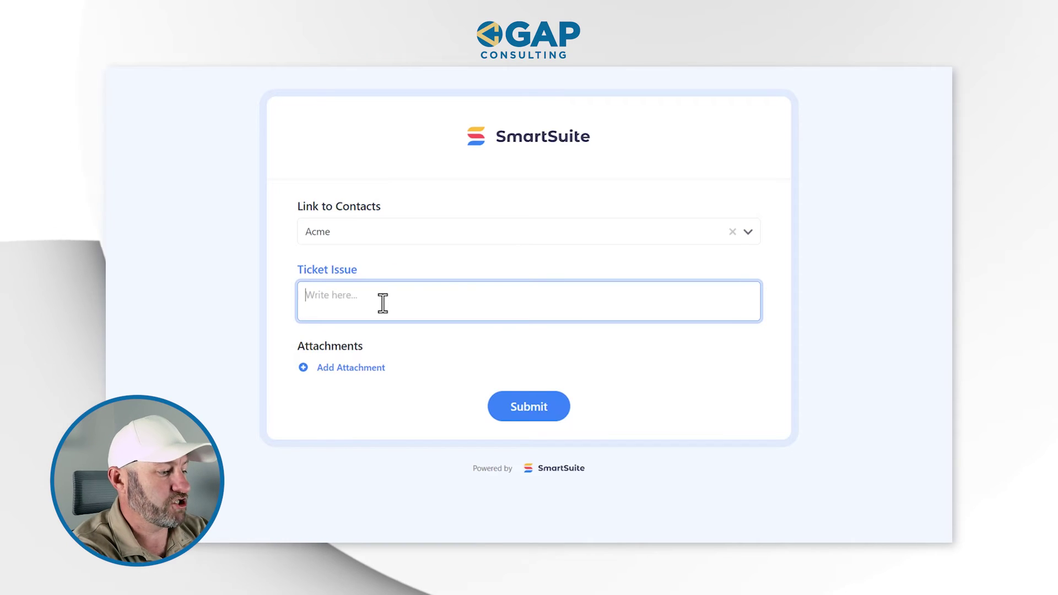
text(issue #1)
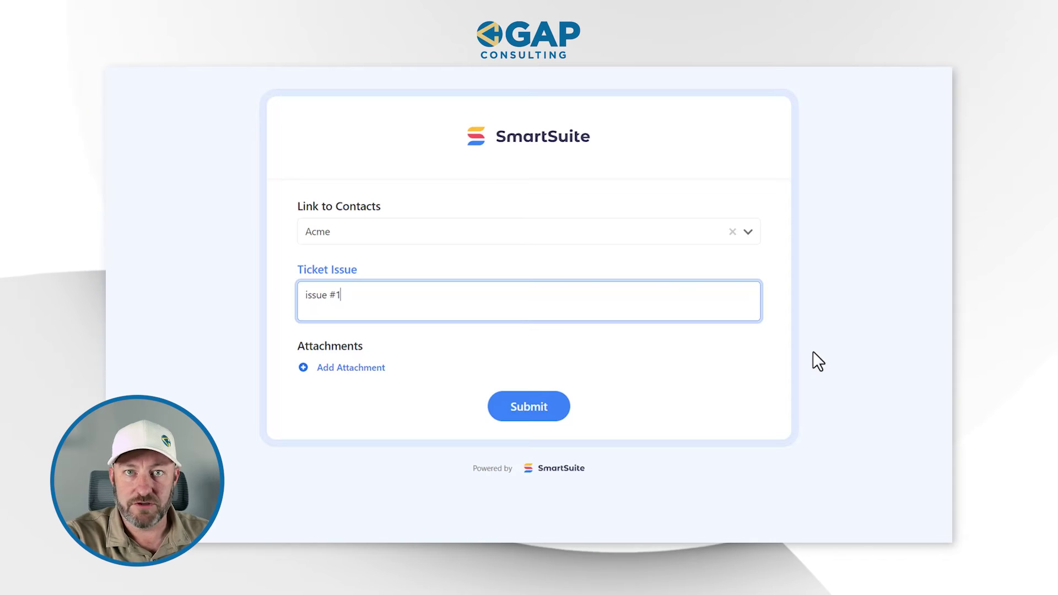
click(326, 368)
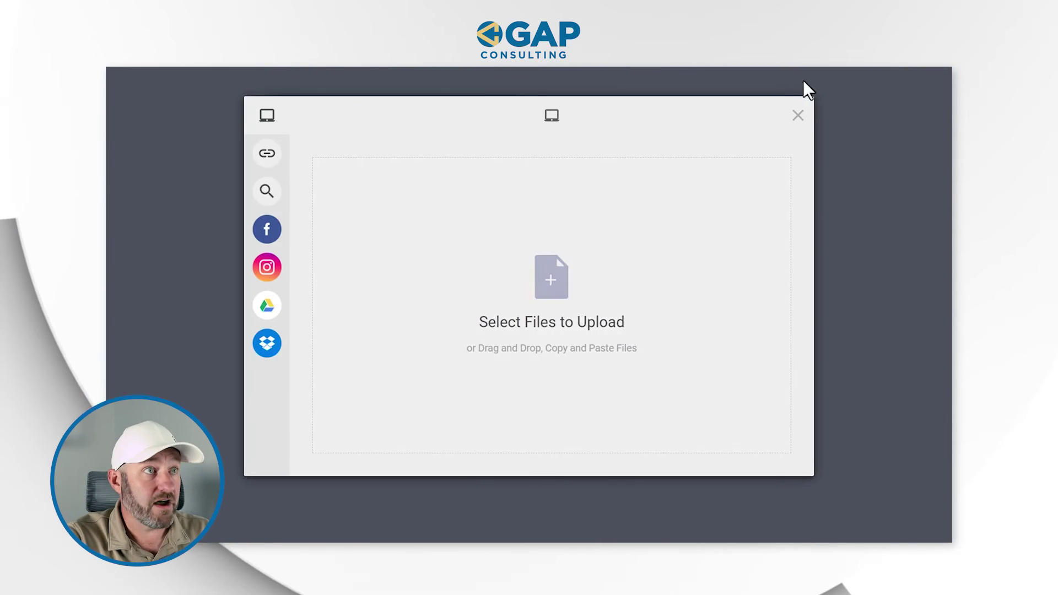
click(797, 123)
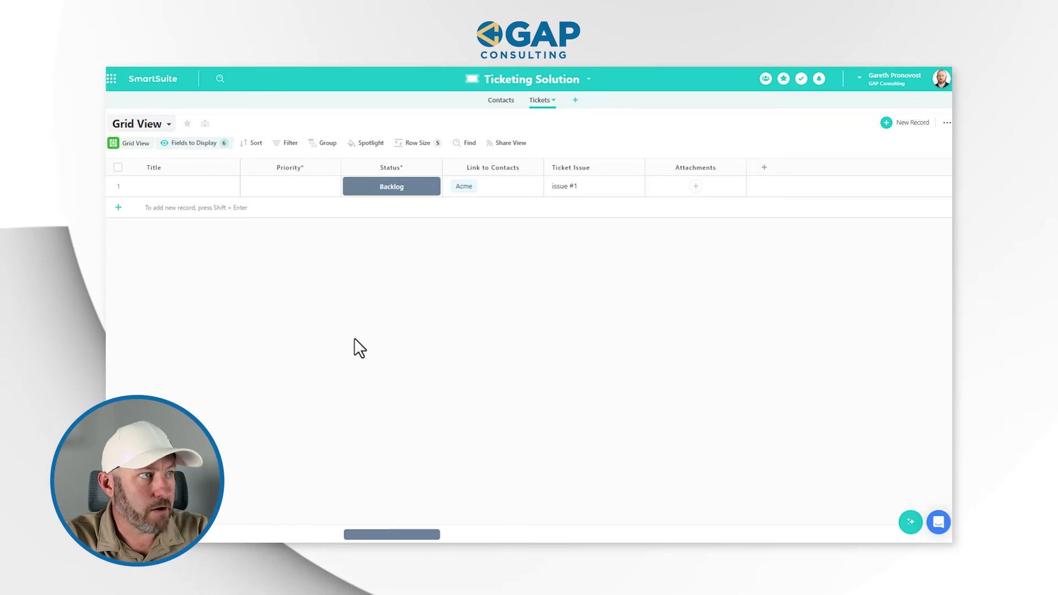
Set the Acme ticket's Priority to Medium, leaving its Status at Backlog
click(380, 181)
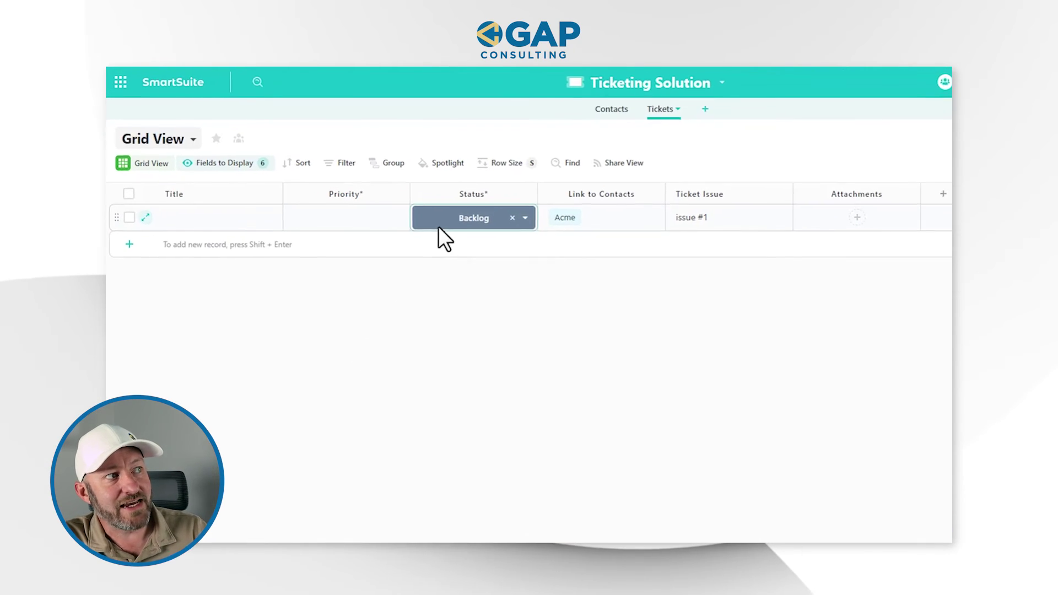
click(365, 221)
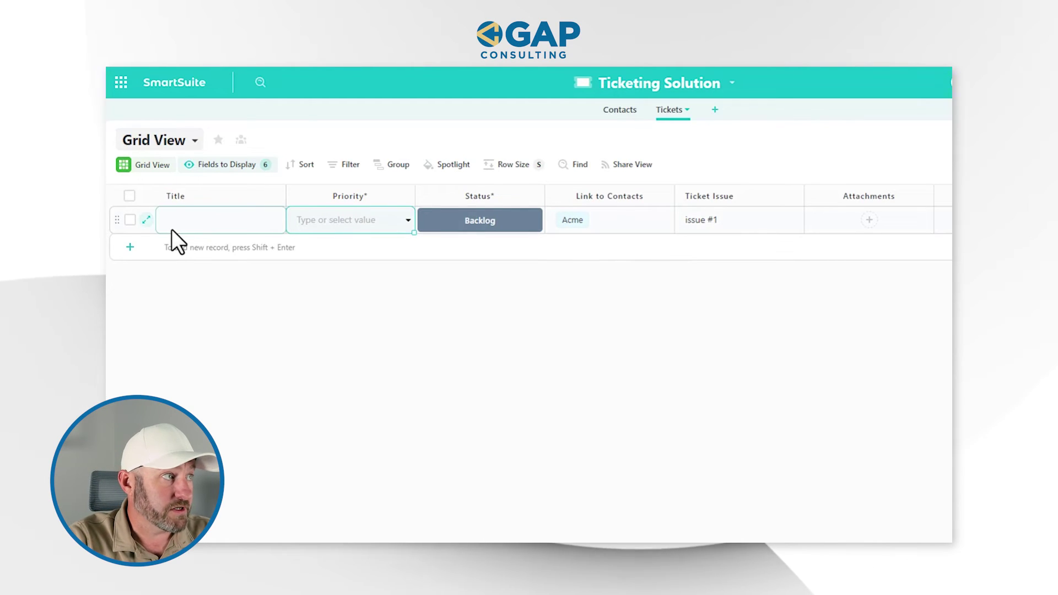
click(409, 222)
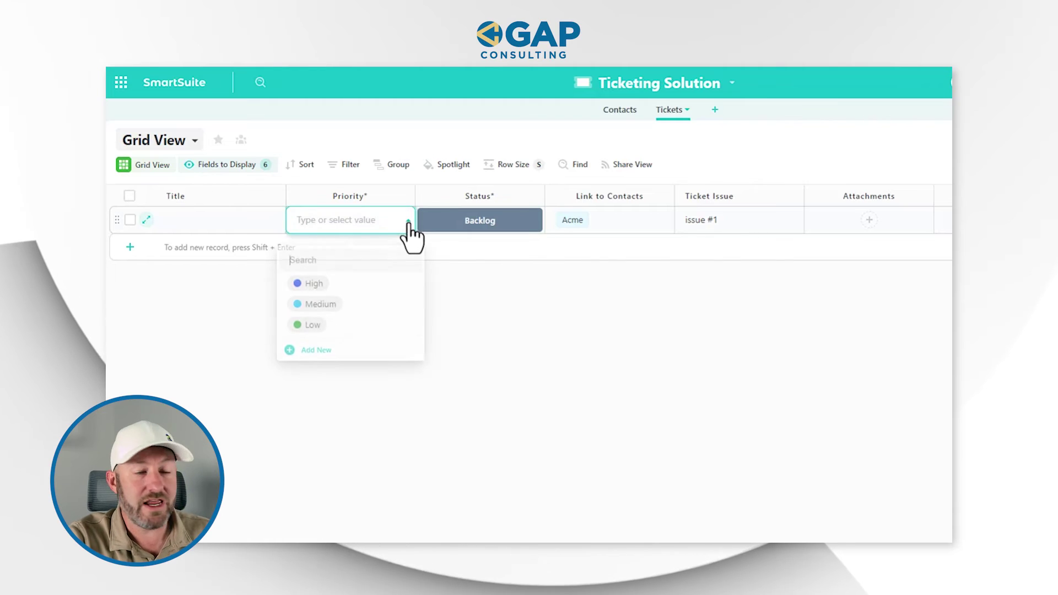
click(362, 303)
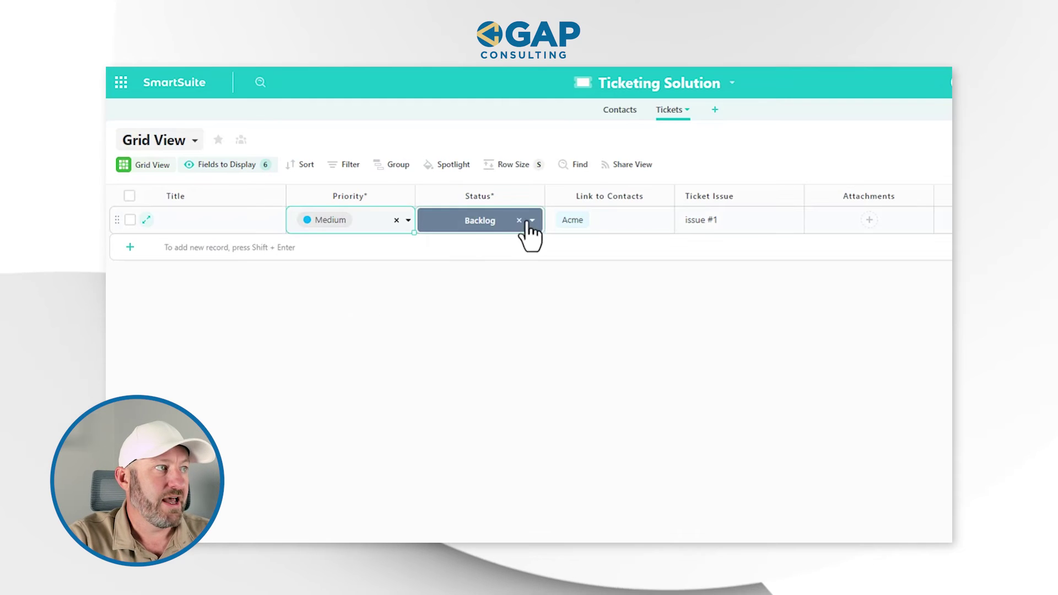
click(531, 221)
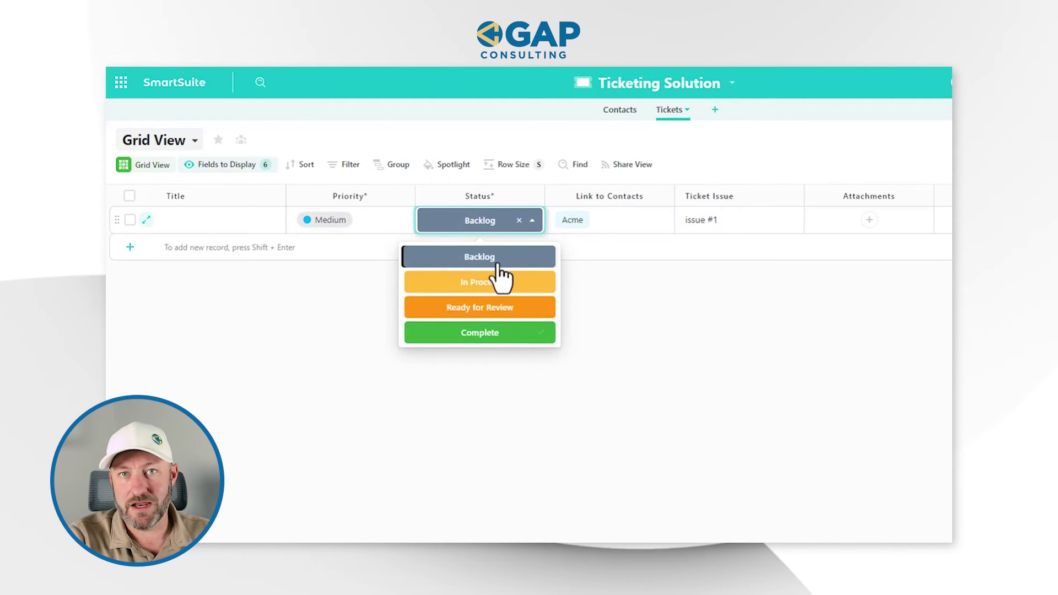
click(782, 318)
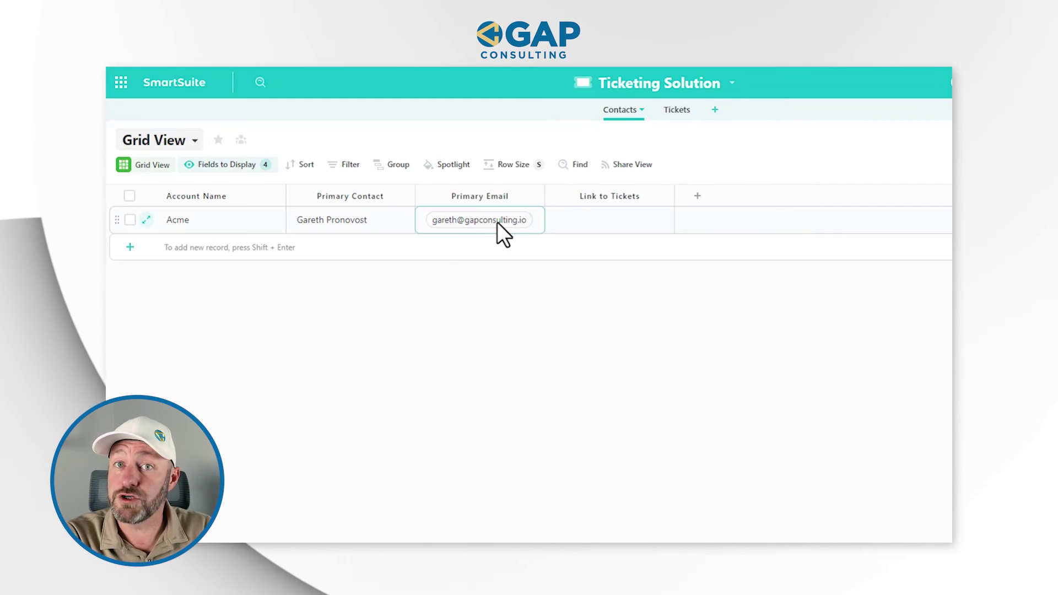
Add a Currency field named 'LTV' to the Contacts table
click(699, 199)
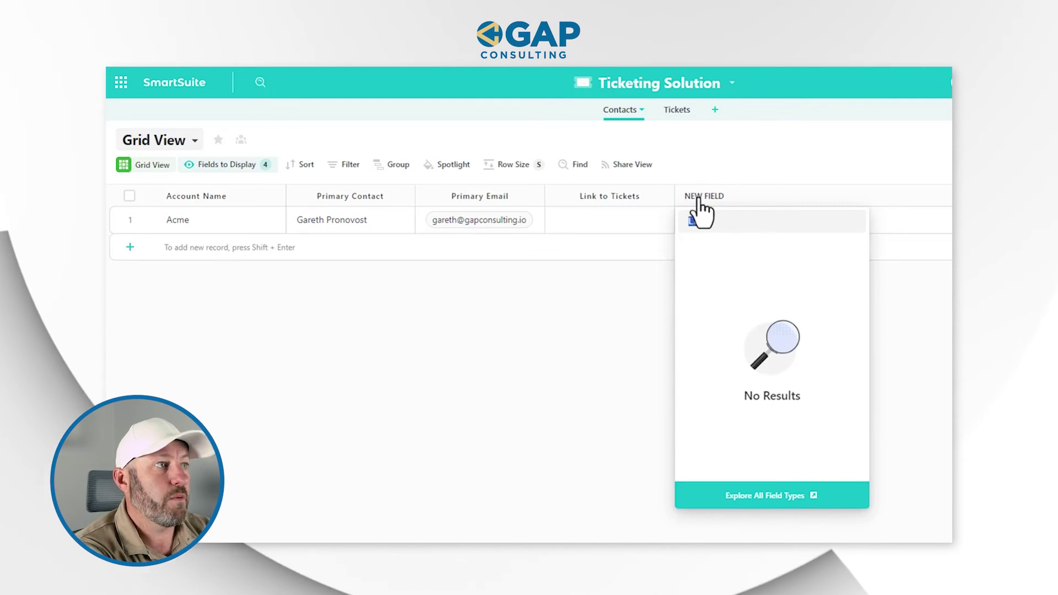
text(curr)
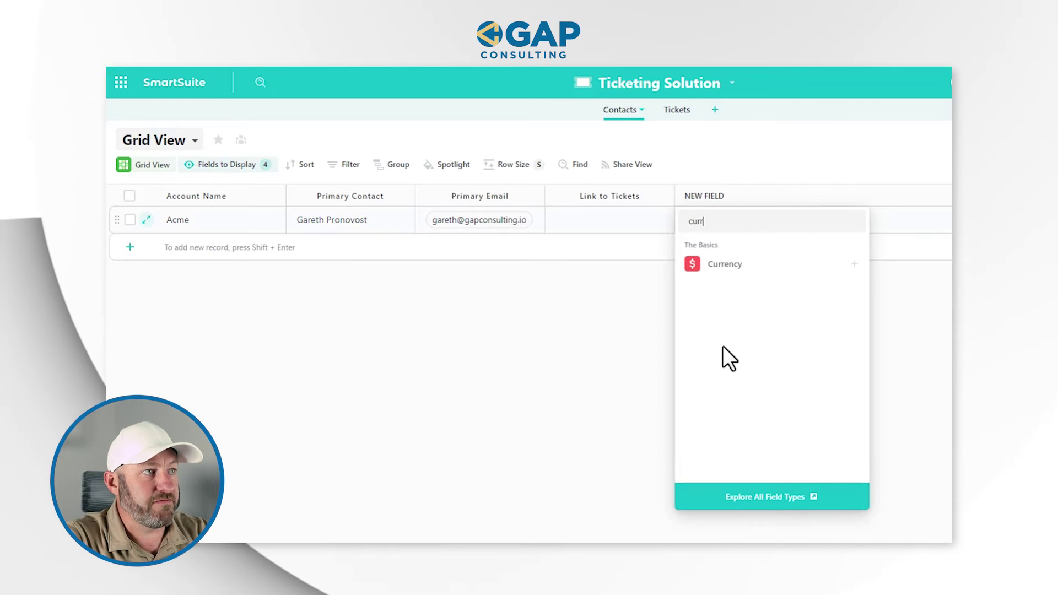
click(733, 267)
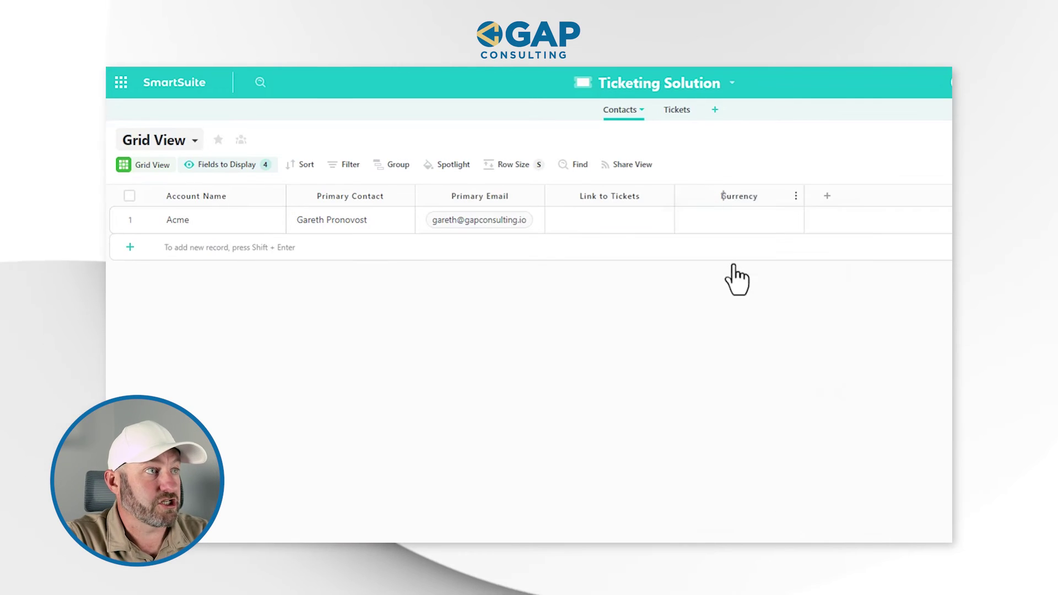
double_click(678, 224)
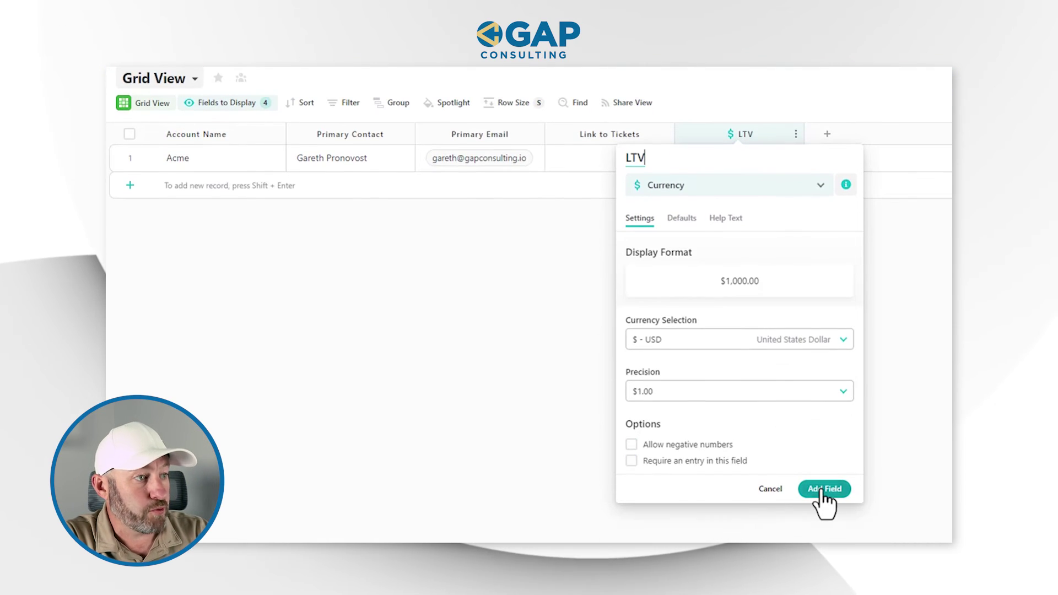
click(822, 512)
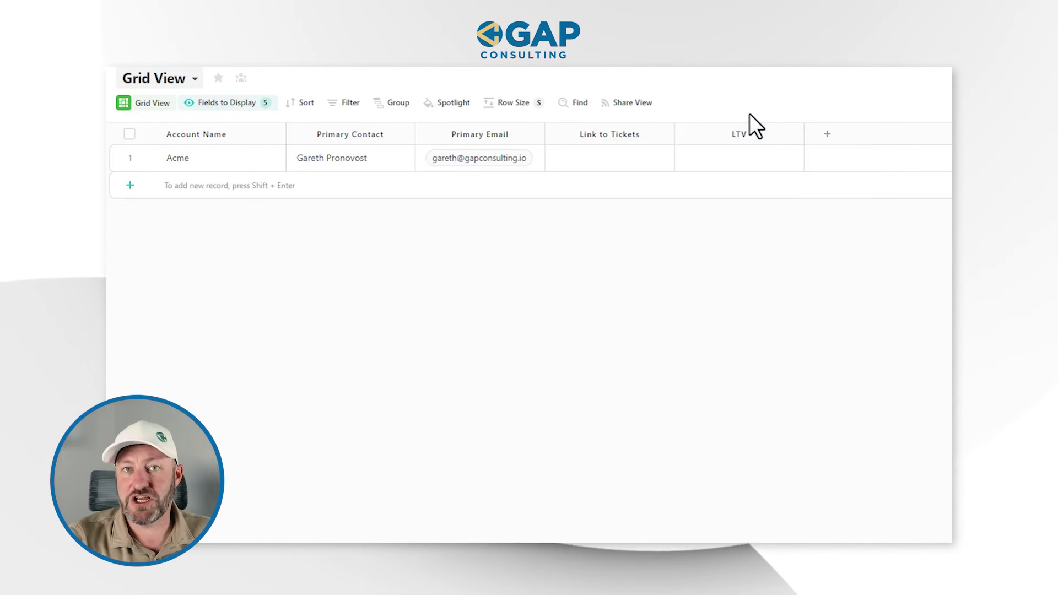
Enter 1000000 as Acme's LTV value, giving $1,000,000.00
click(750, 162)
click(750, 162)
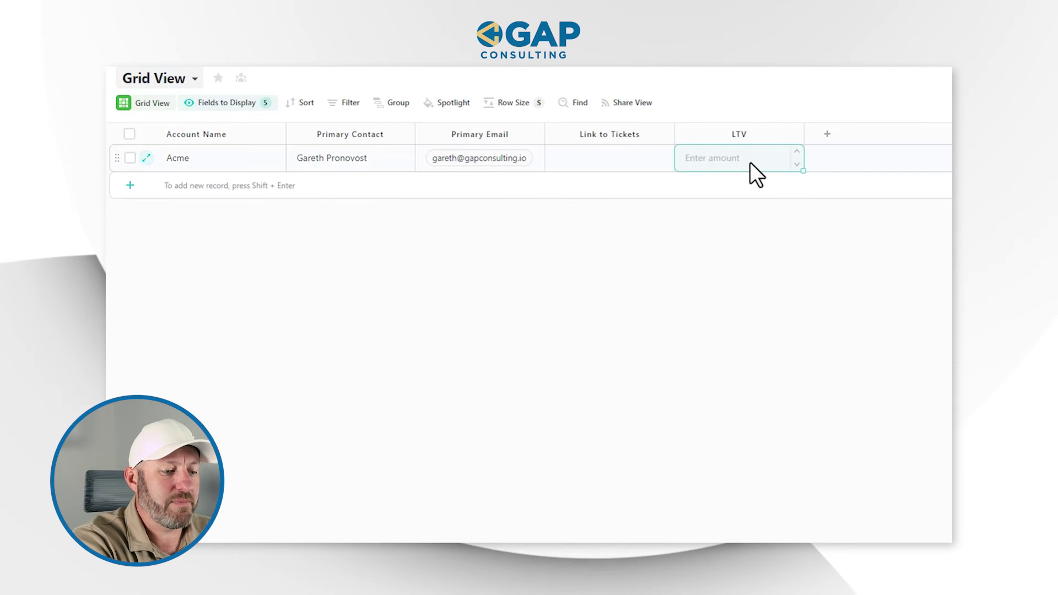
text(10000)
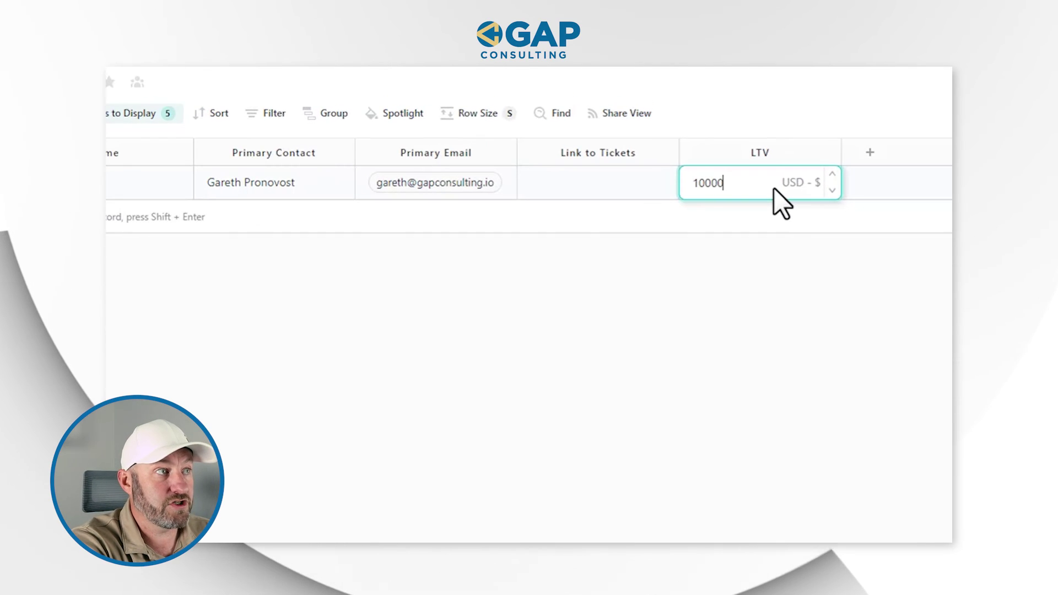
text(00)
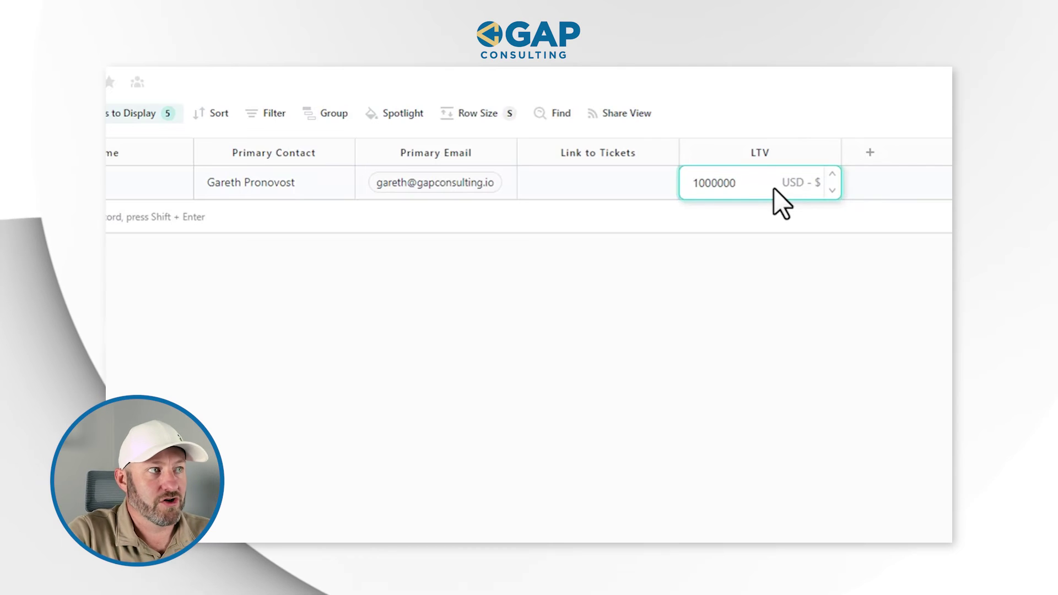
key(Return)
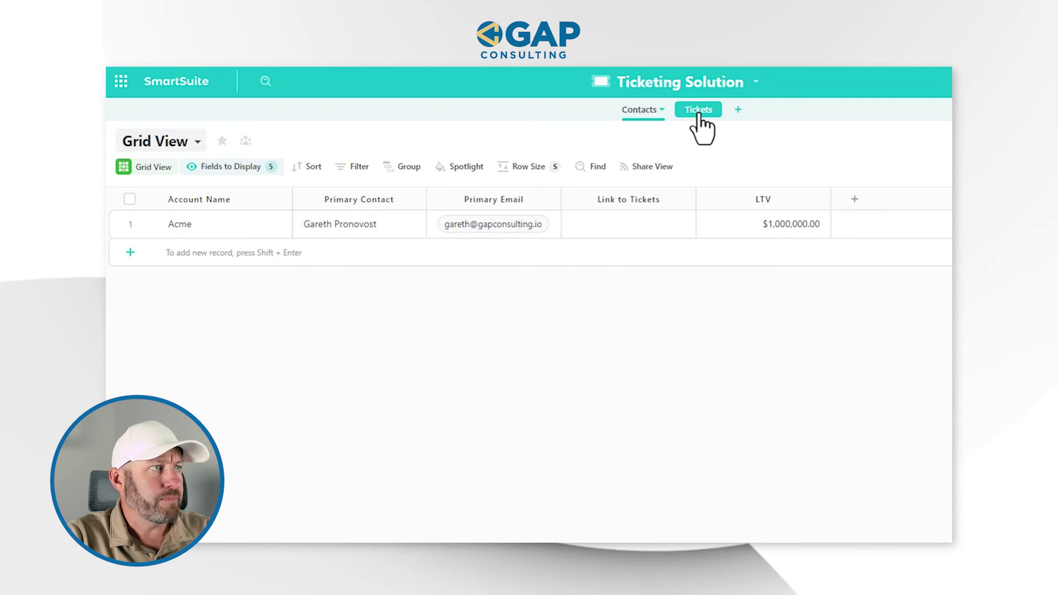
click(678, 44)
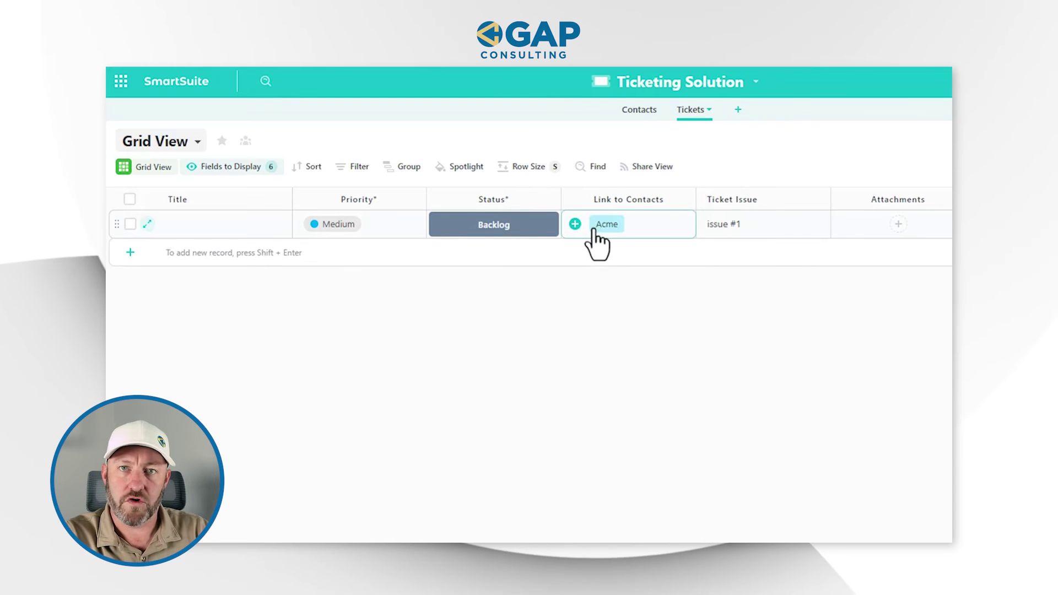
Add a Lookup field to Tickets that pulls each linked contact's LTV via Link to Contacts
click(379, 227)
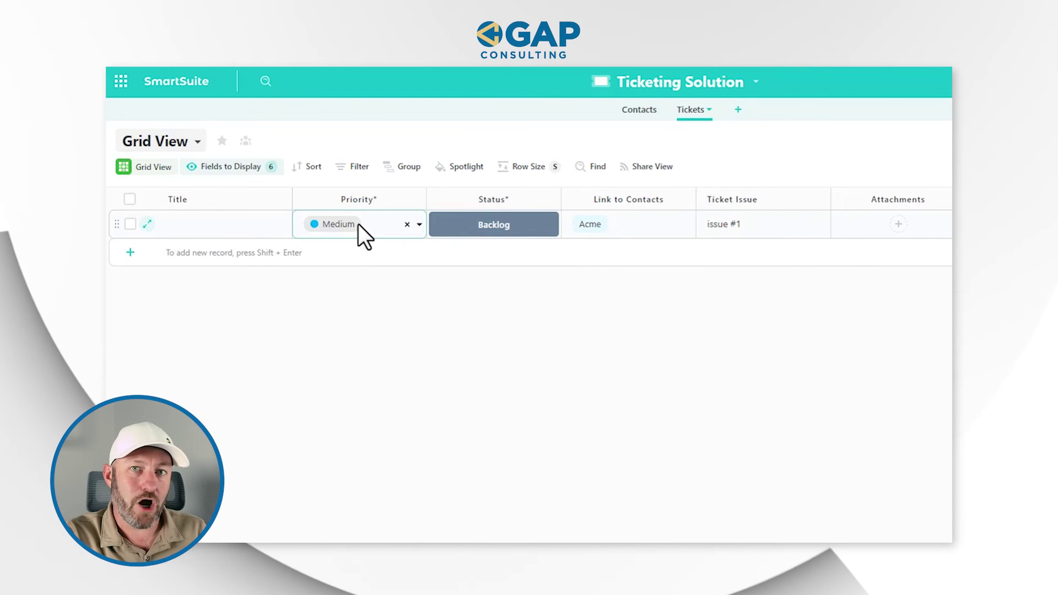
key(Escape)
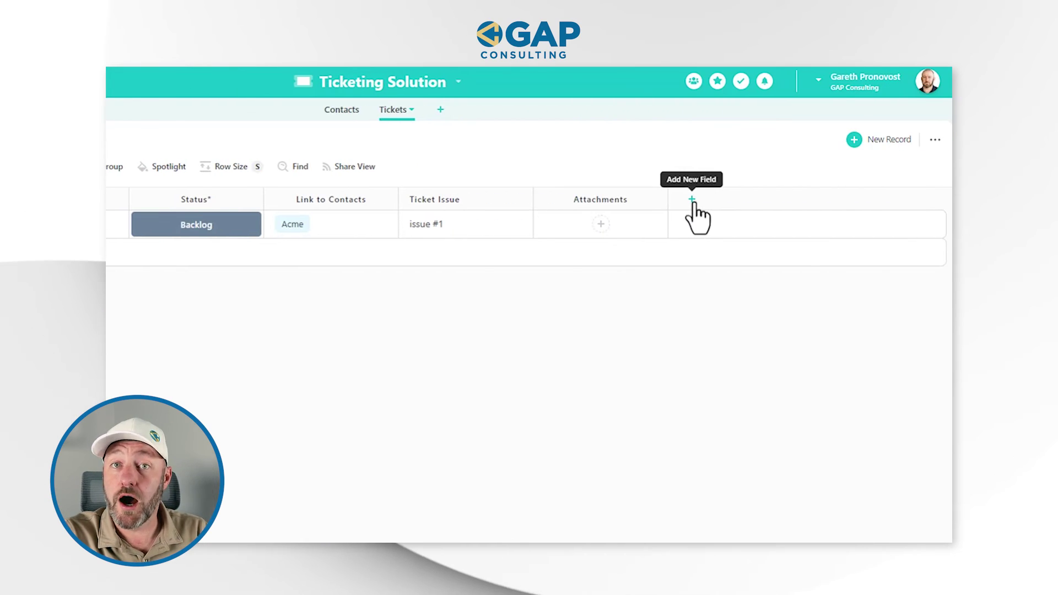
click(692, 199)
text(loo)
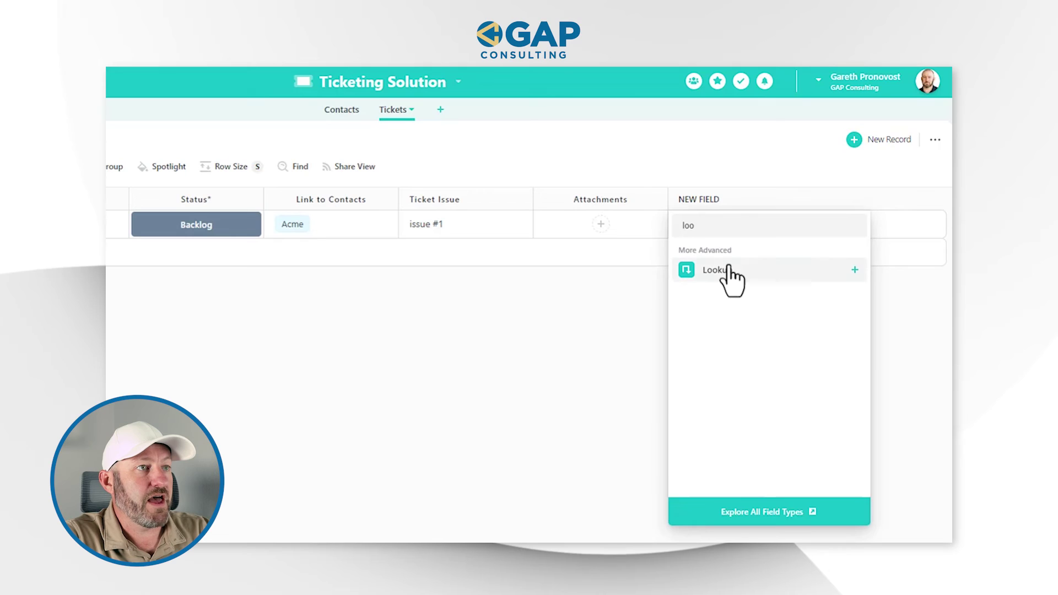
click(728, 270)
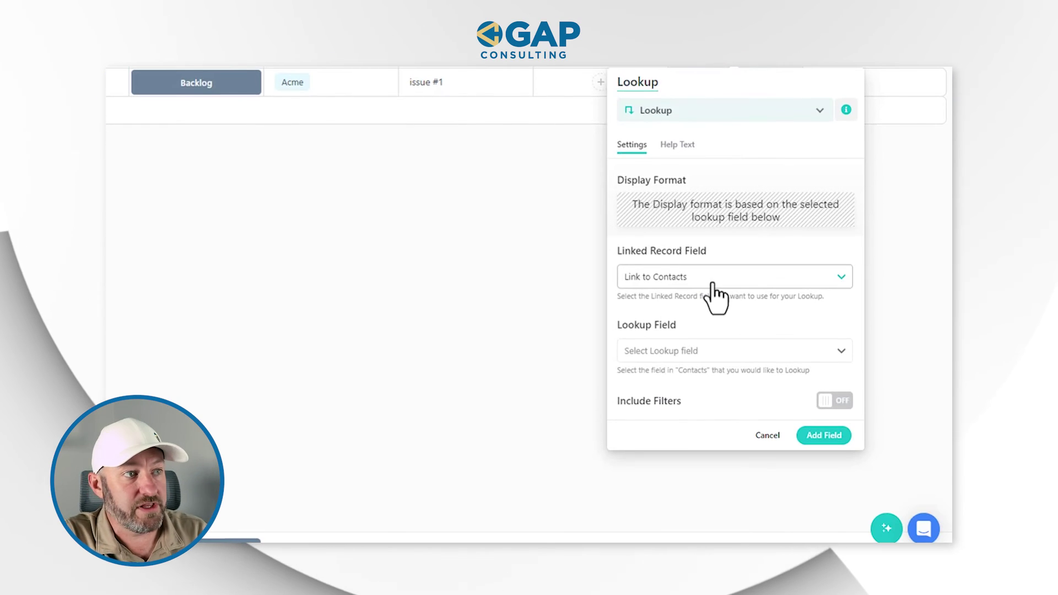
click(713, 356)
scroll(689, 474, down, 3)
click(673, 527)
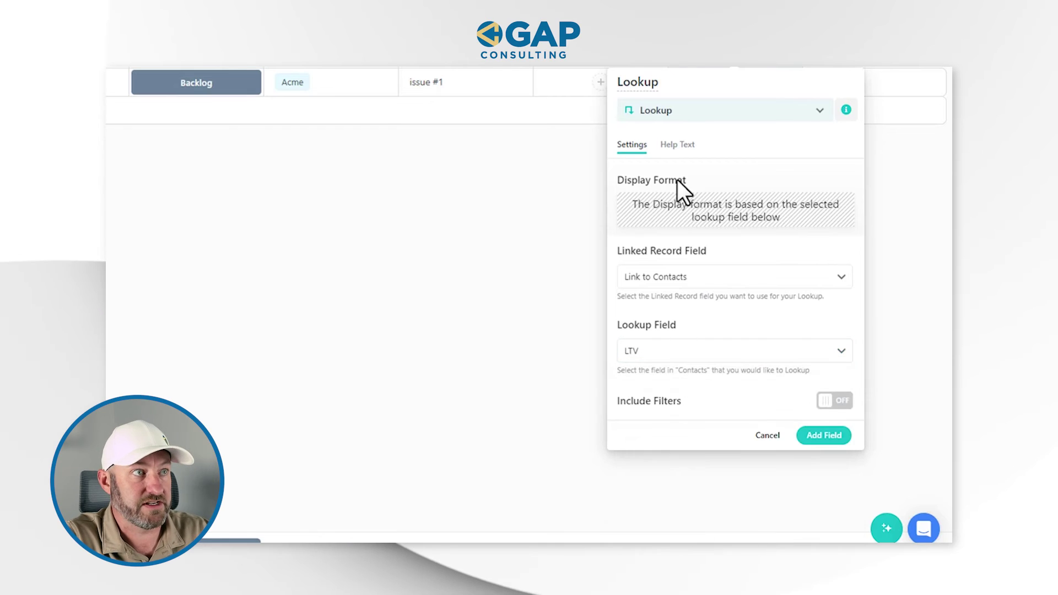
text(LTV)
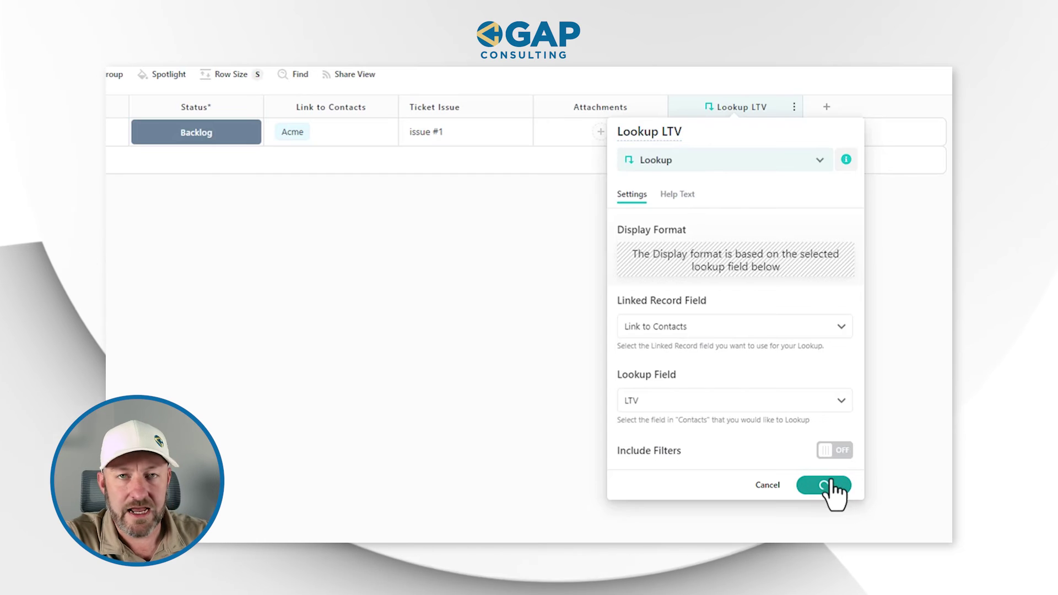
click(831, 489)
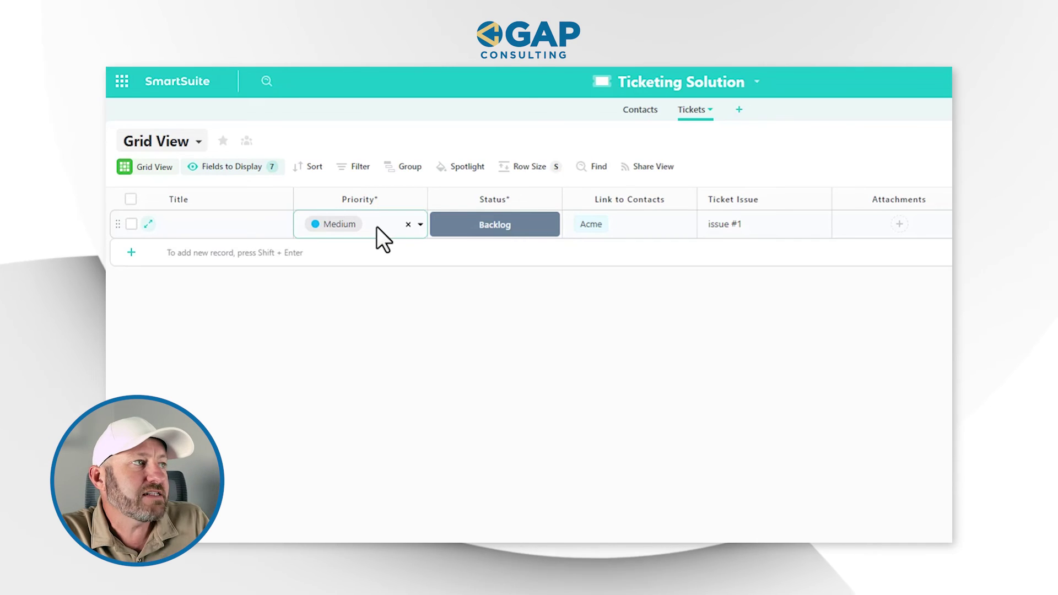
Add a 'Lookup Email' Lookup field showing the linked contact's Primary Email
click(545, 229)
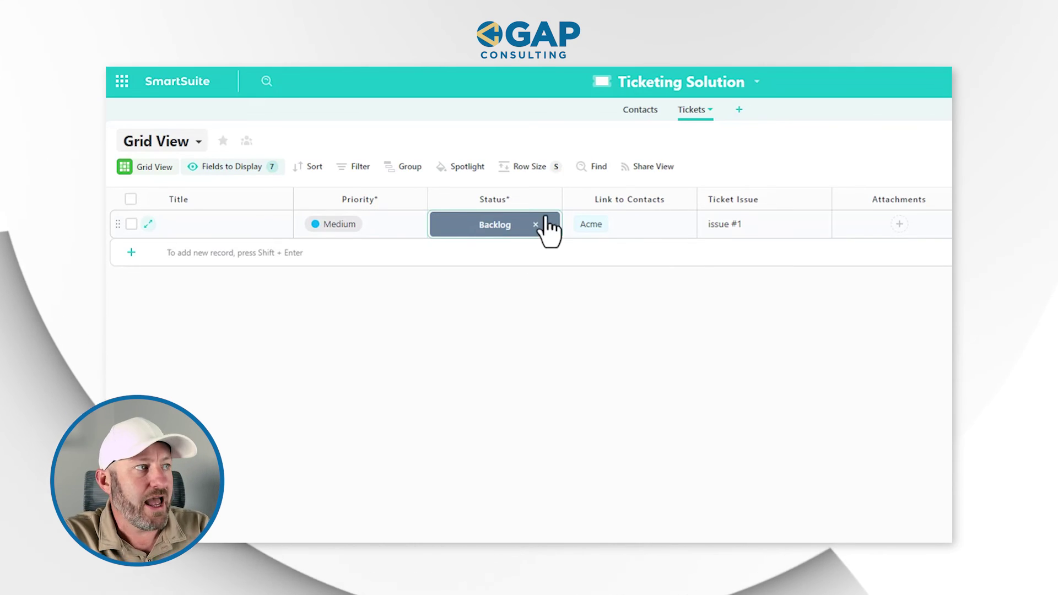
click(548, 224)
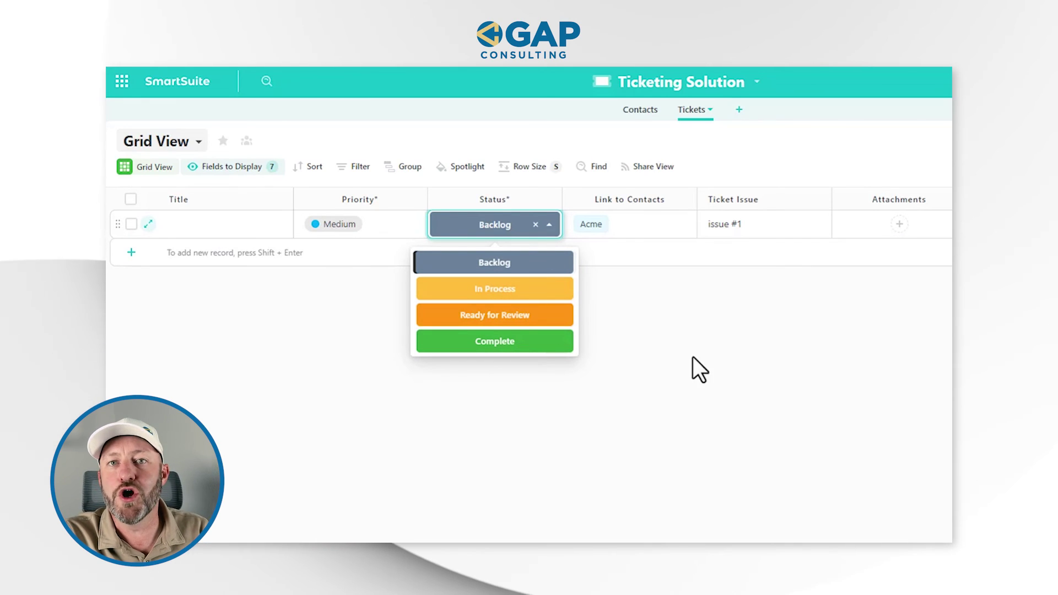
mouse_move(672, 229)
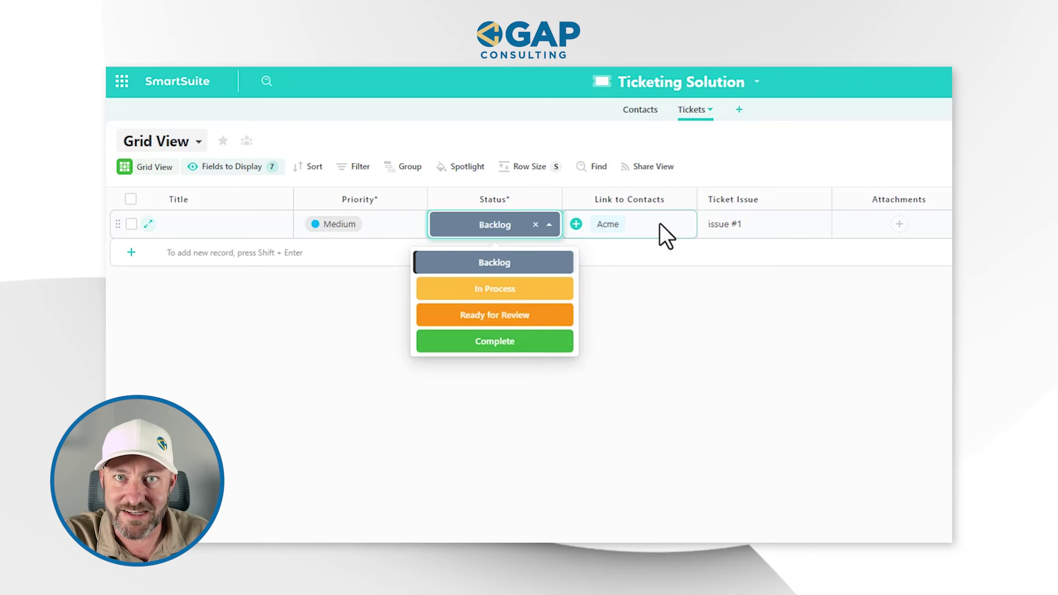
click(810, 366)
click(842, 148)
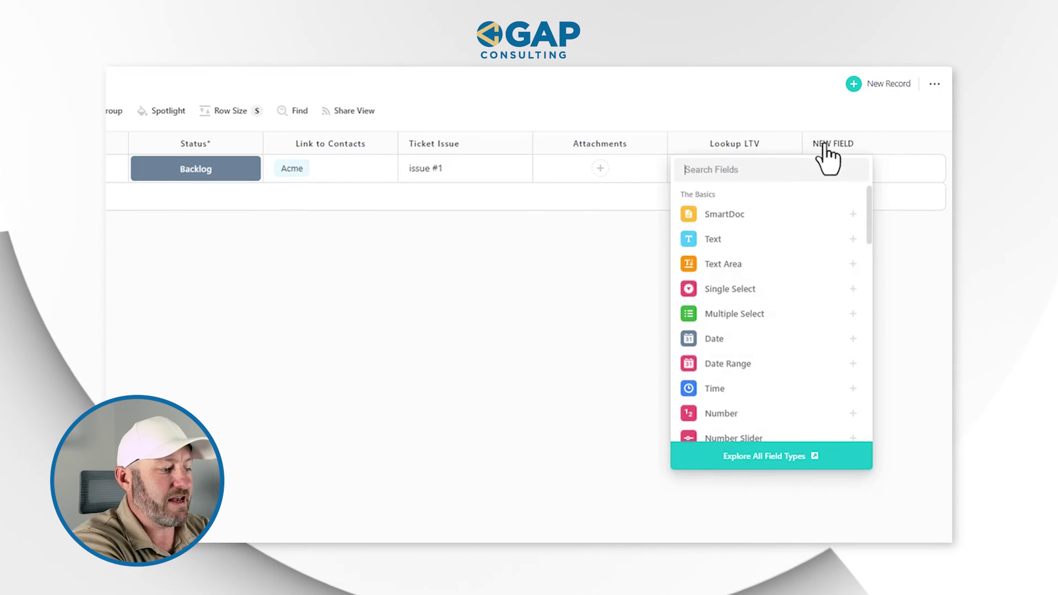
text(Lookup Em)
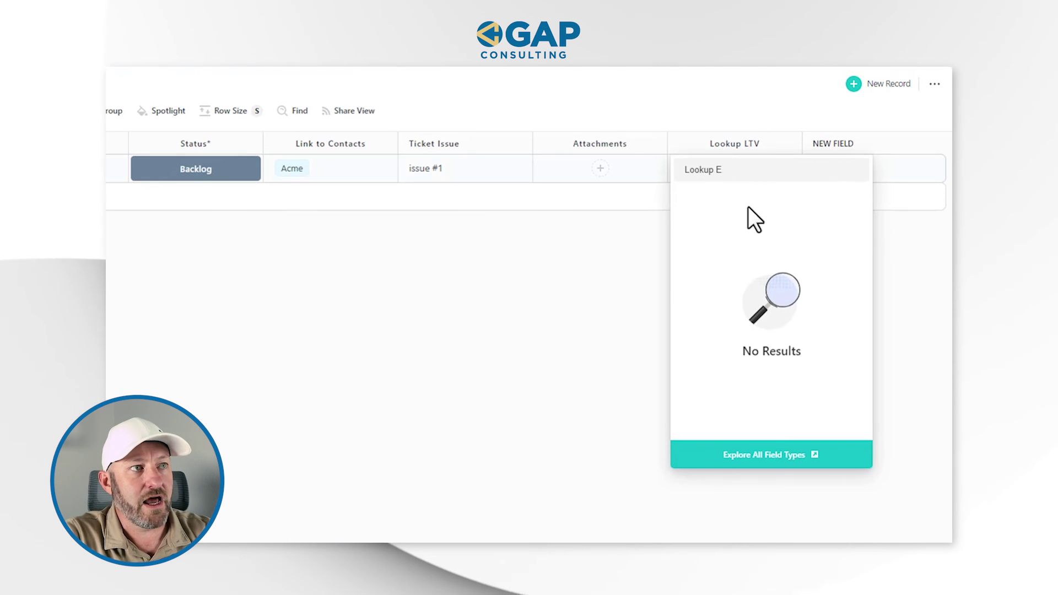
key(BackSpace)
key(BackSpace)
click(744, 215)
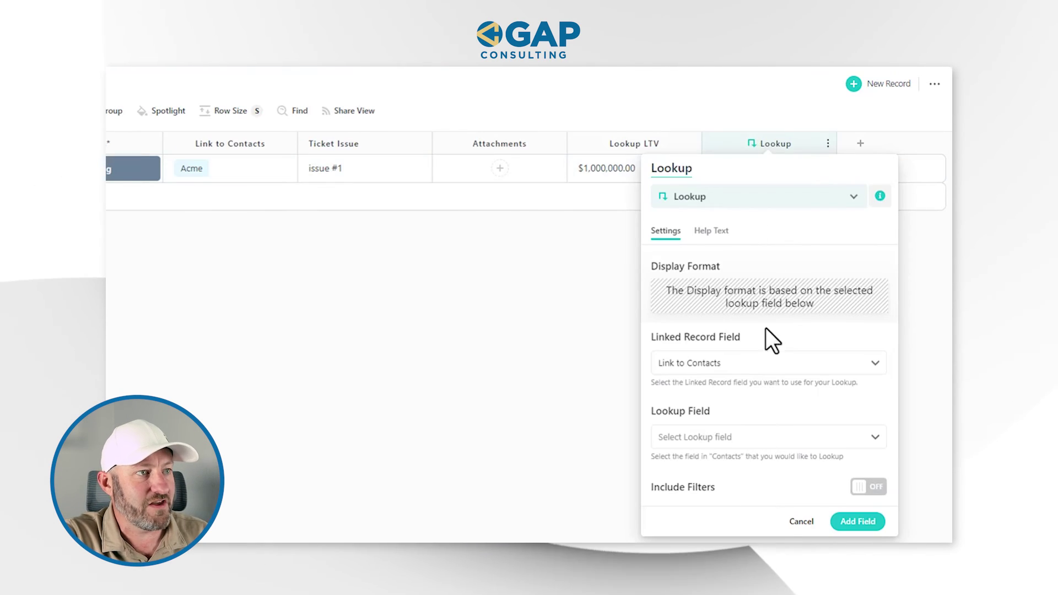
click(740, 438)
text(em)
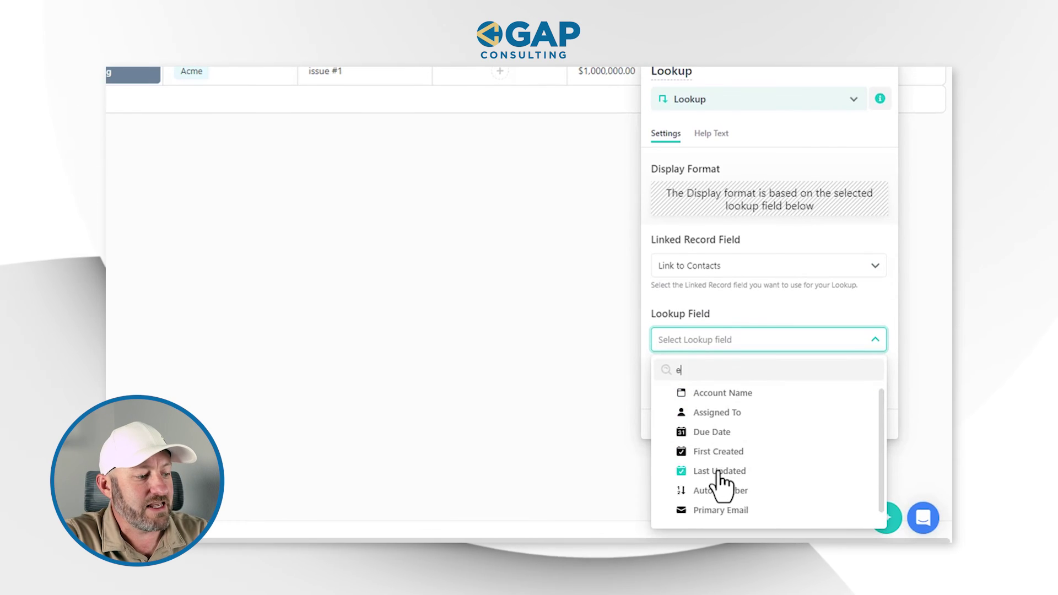
click(717, 392)
scroll(739, 147, up, 2)
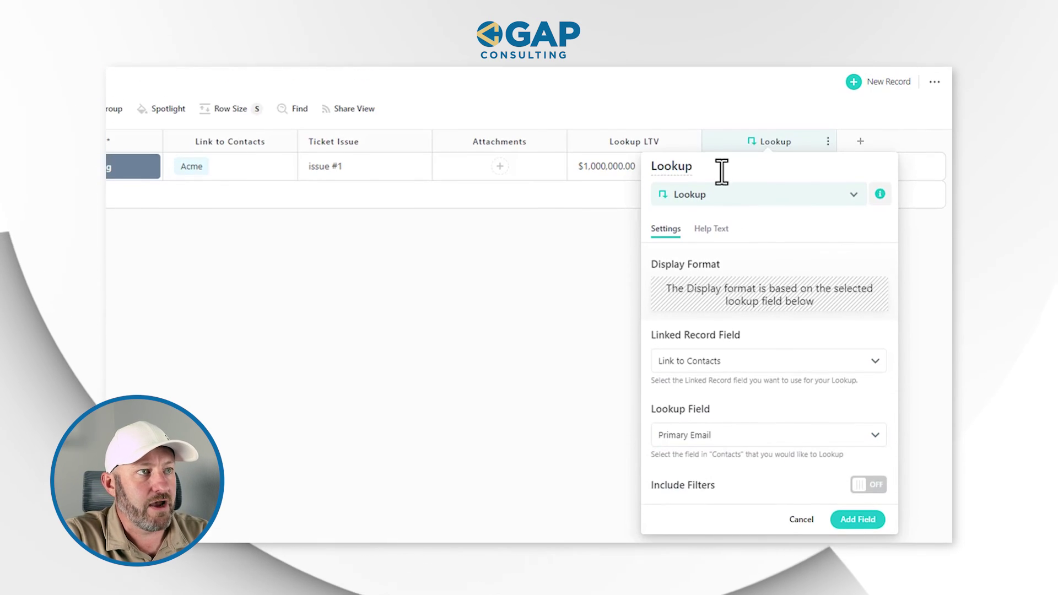
click(721, 168)
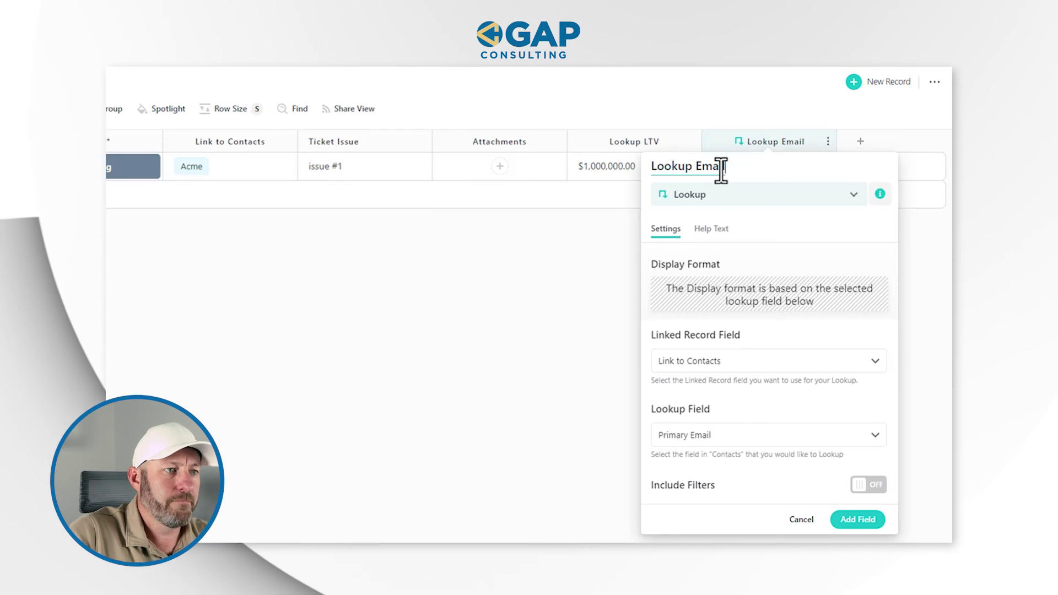
click(859, 524)
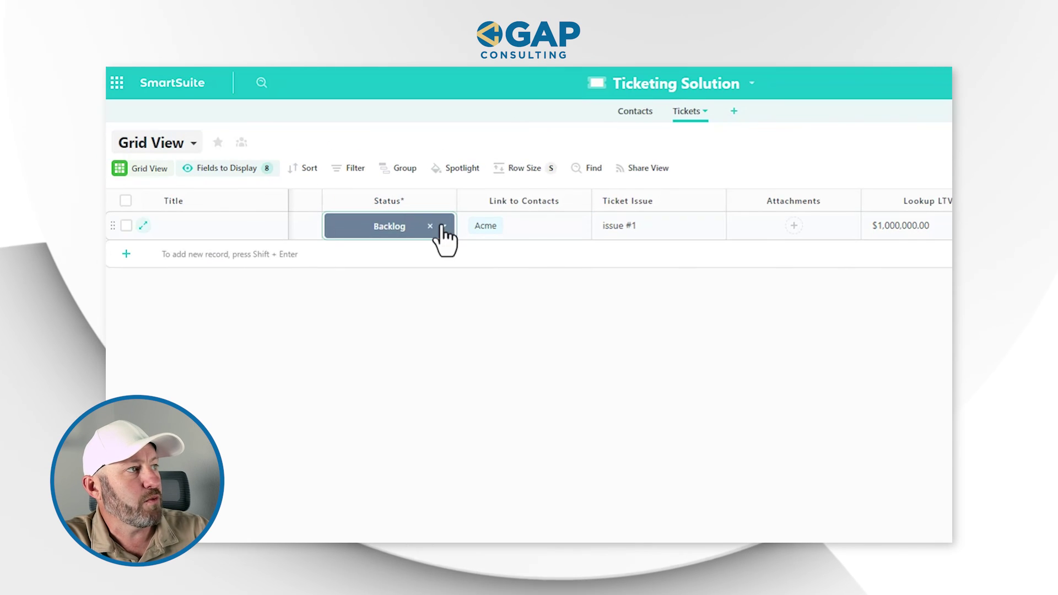
Set the Acme ticket's Status to Complete and check its Lookup Email value
click(445, 230)
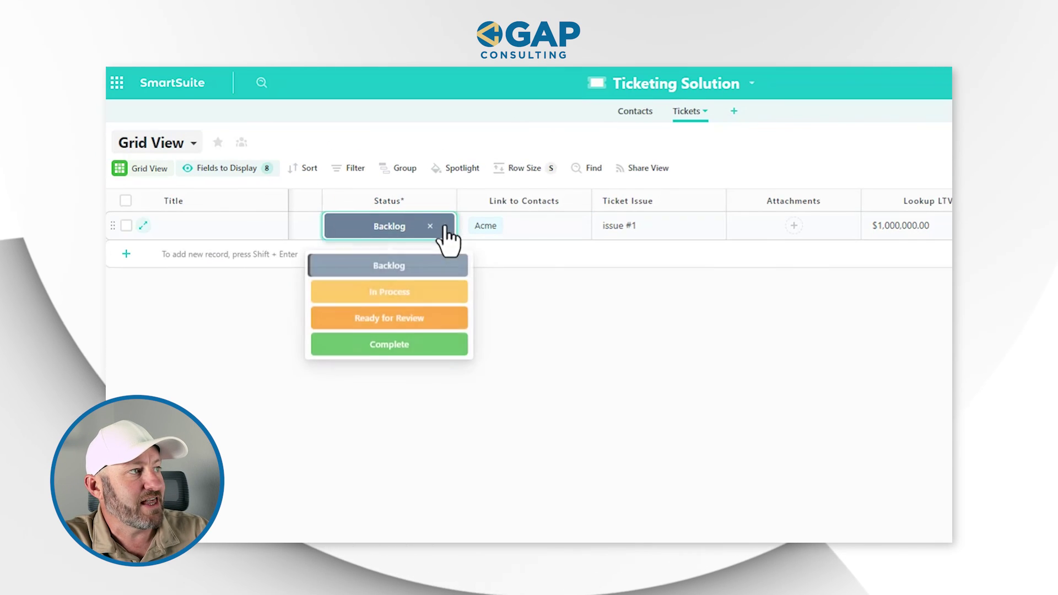
click(441, 346)
click(811, 185)
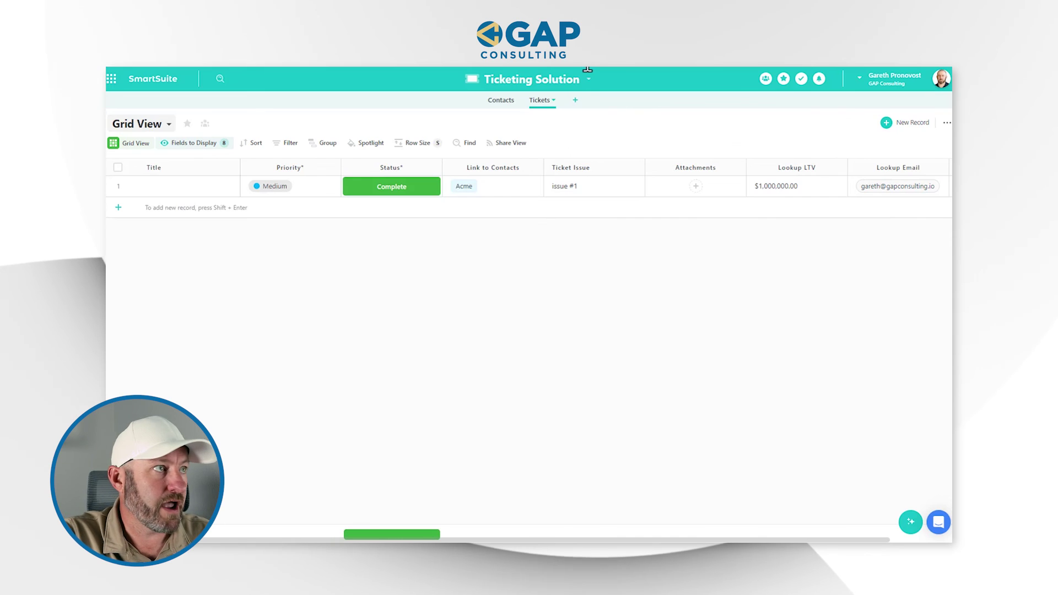
click(588, 79)
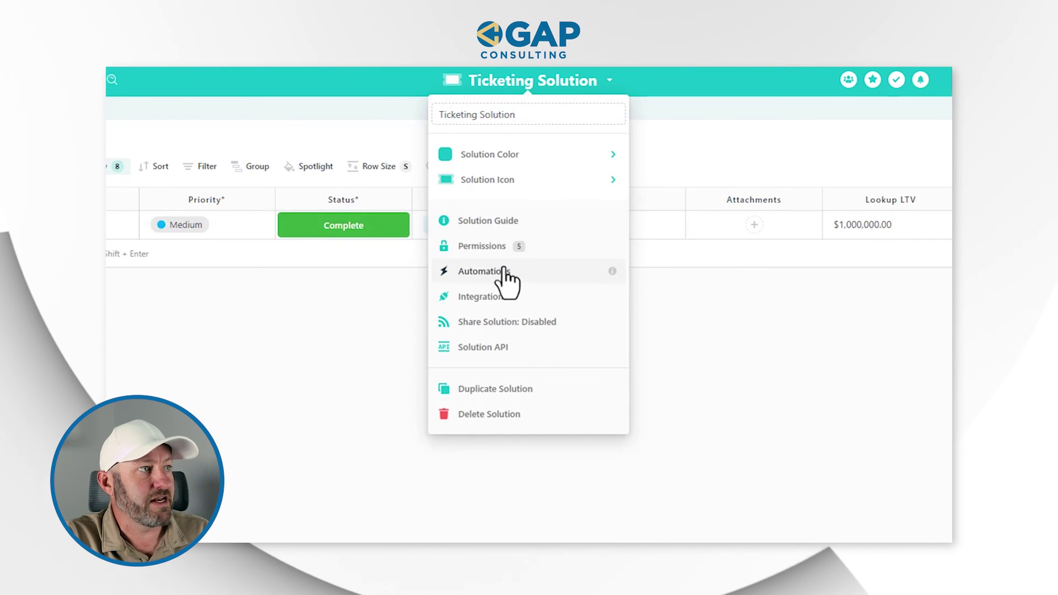
Create an automation triggered when a Tickets record's Status equals Complete
click(506, 273)
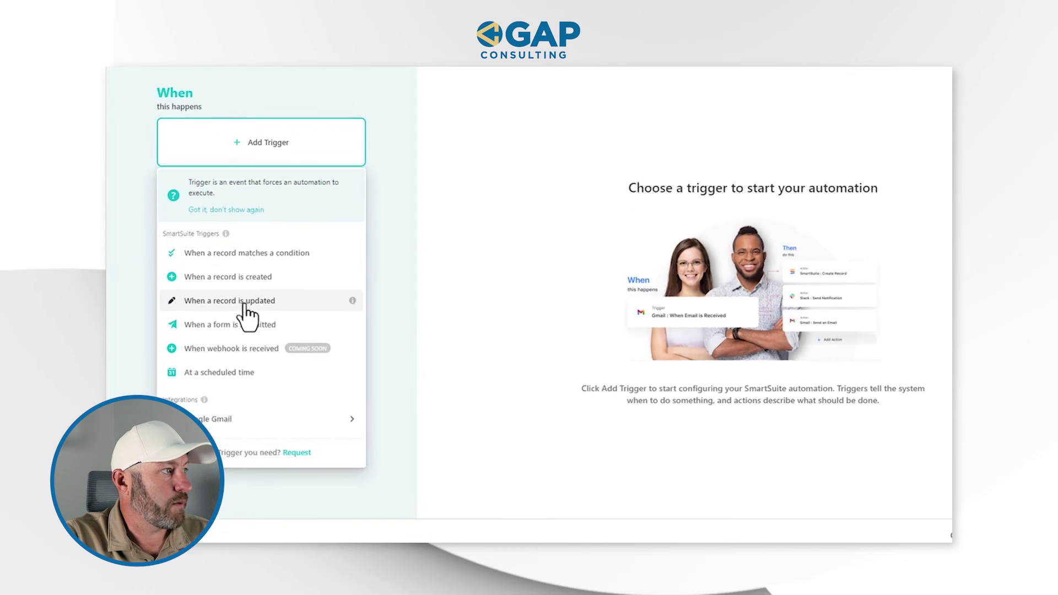
click(242, 253)
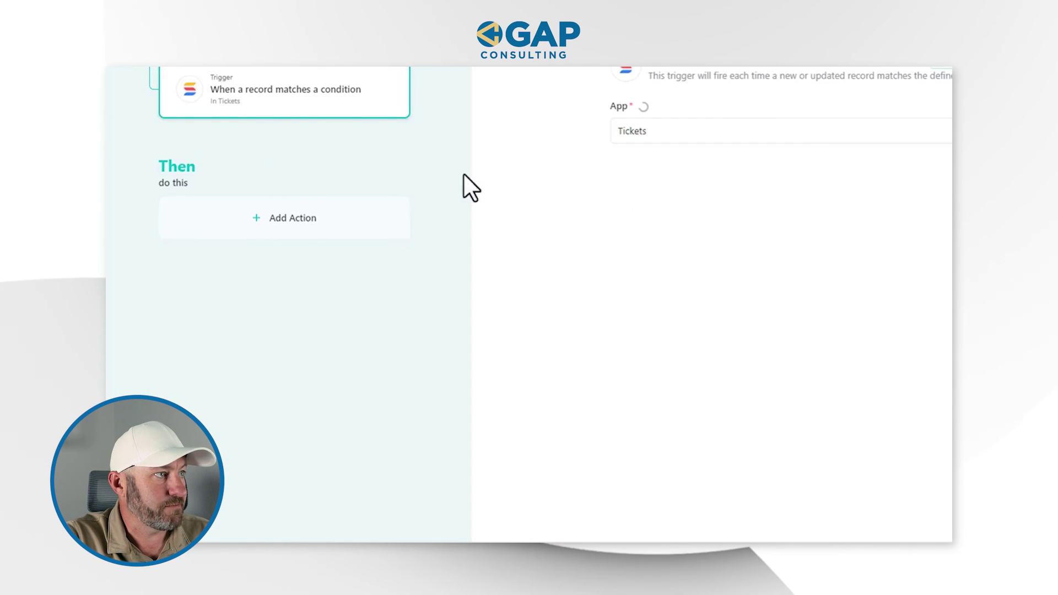
click(401, 316)
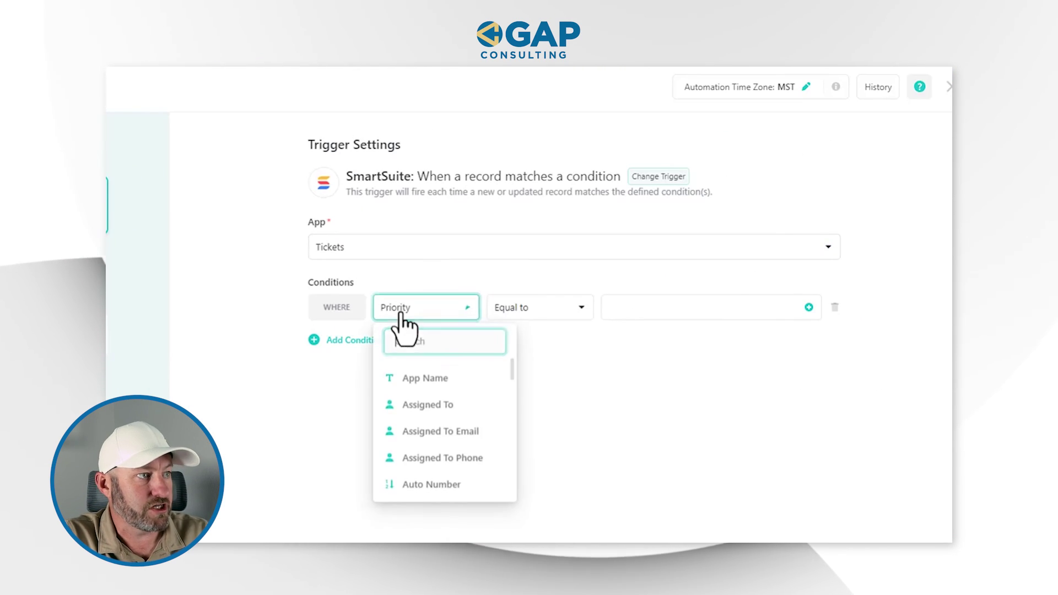
text(stat)
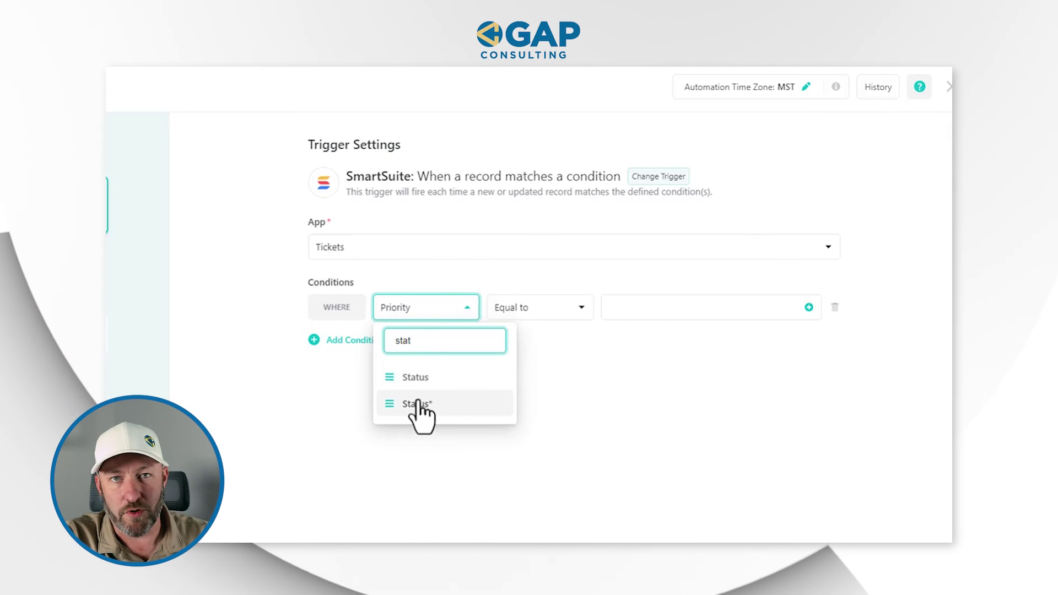
click(418, 403)
click(629, 319)
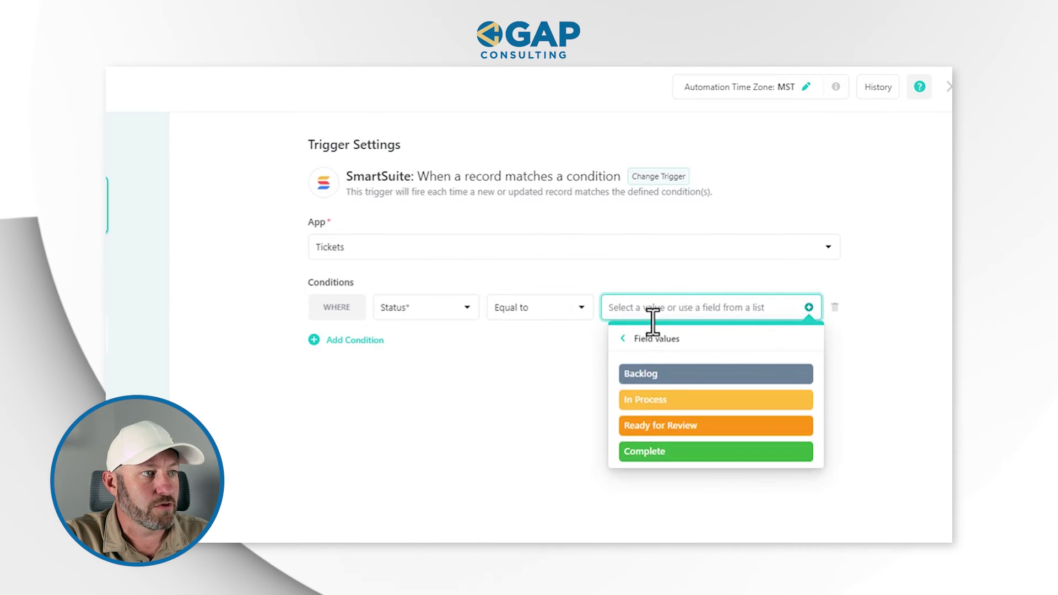
click(650, 451)
Add an AND condition requiring Lookup Email to be not empty
click(371, 342)
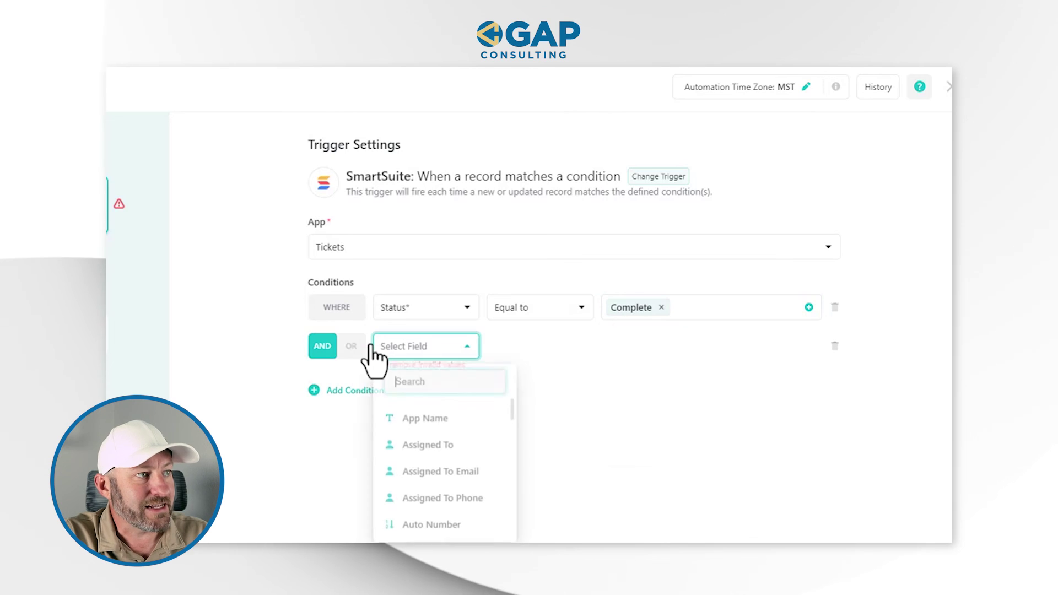
text(em)
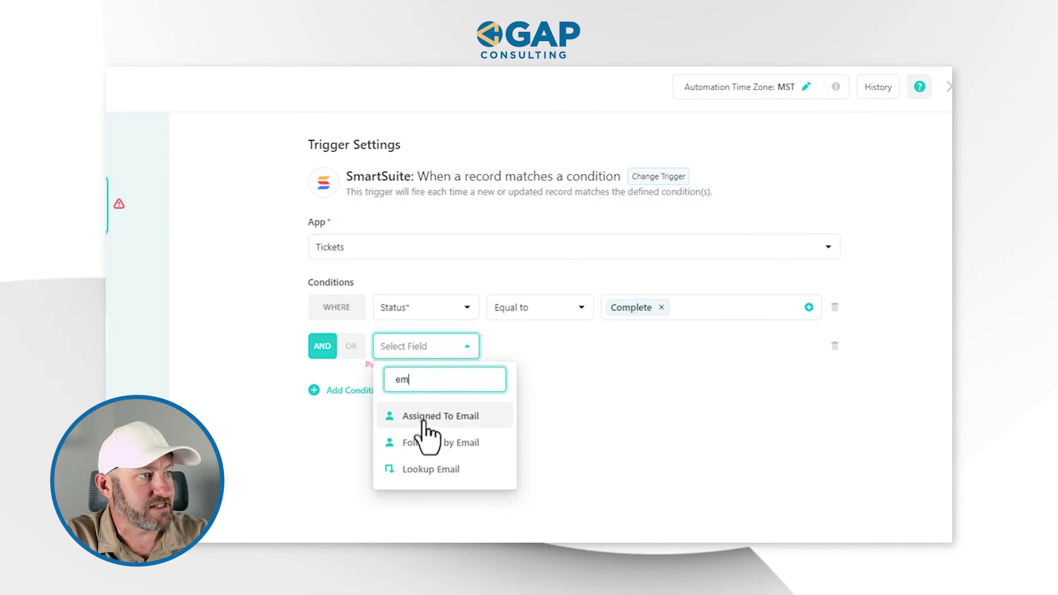
click(431, 469)
click(523, 348)
click(536, 504)
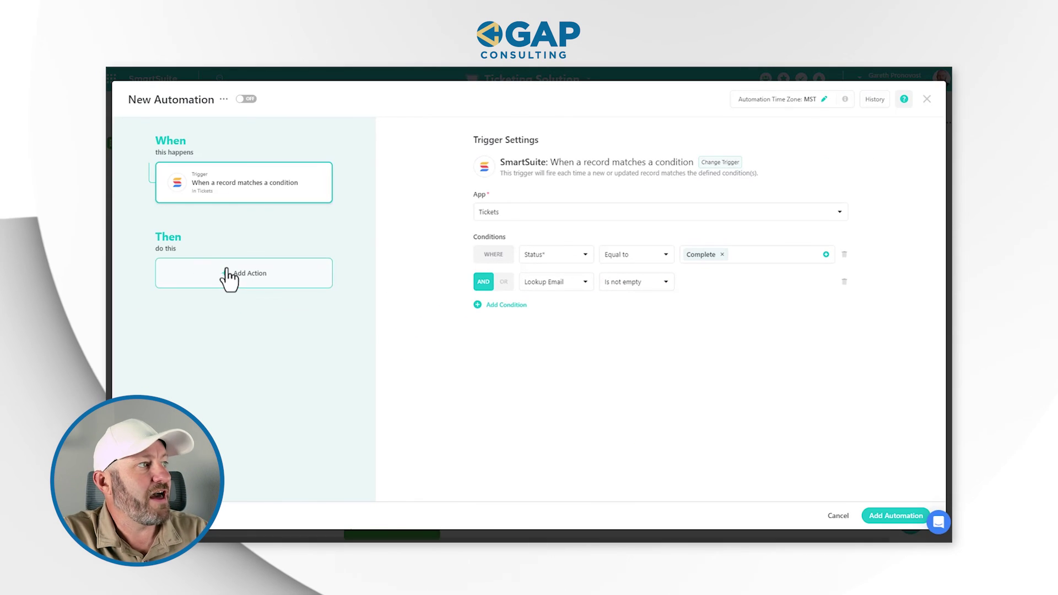
Add a 'Send an email' action to the automation
click(226, 273)
mouse_move(219, 303)
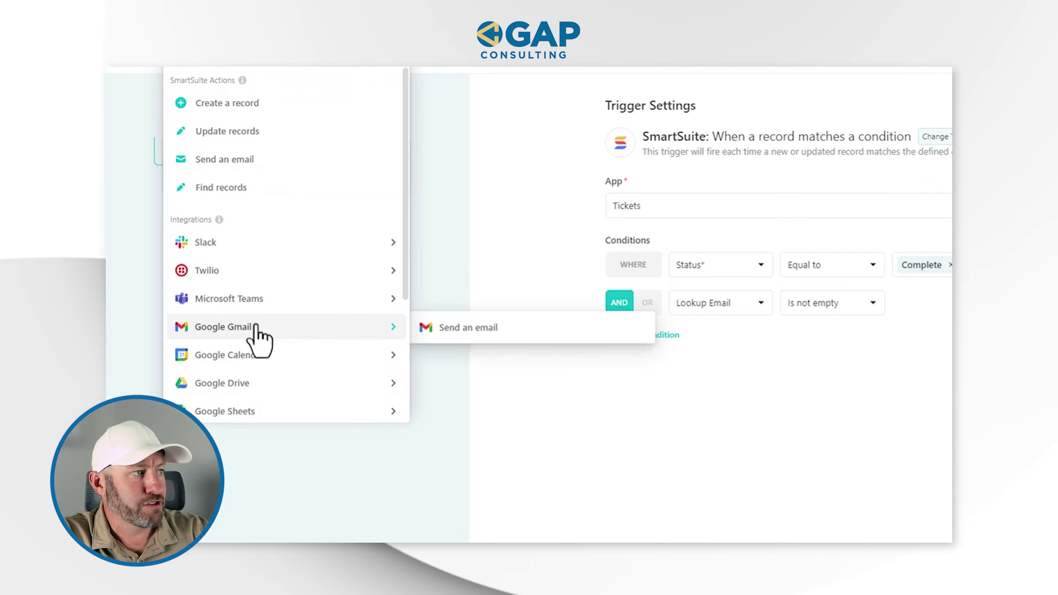
scroll(257, 337, down, 3)
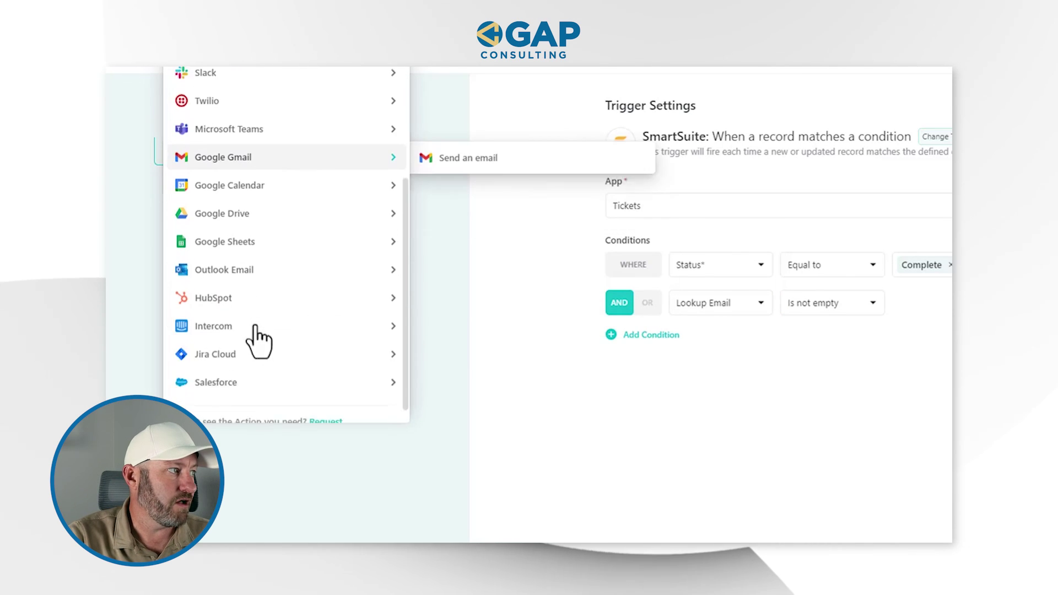
scroll(245, 242, up, 3)
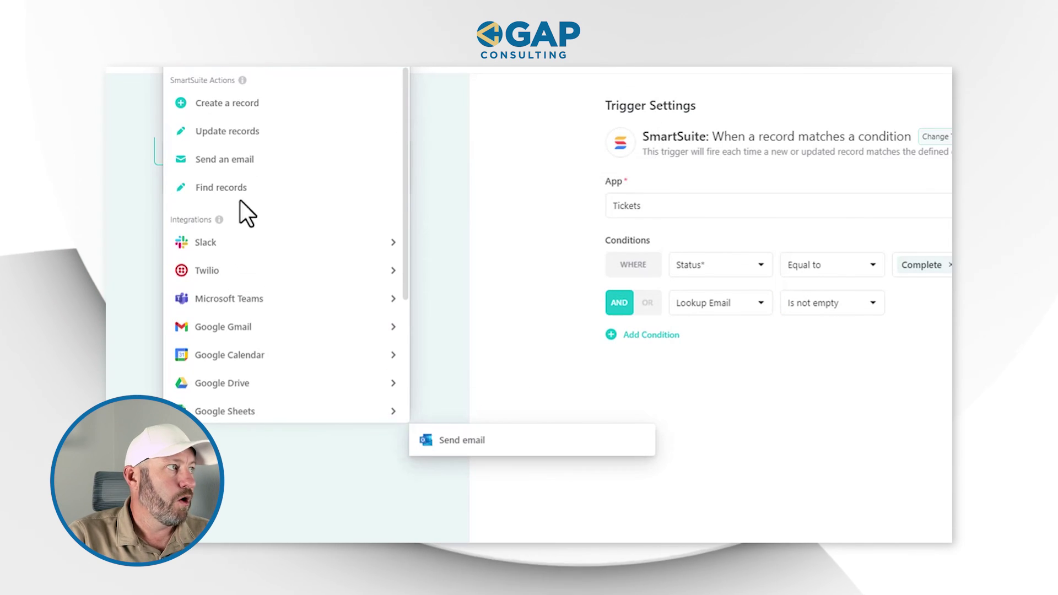
click(242, 165)
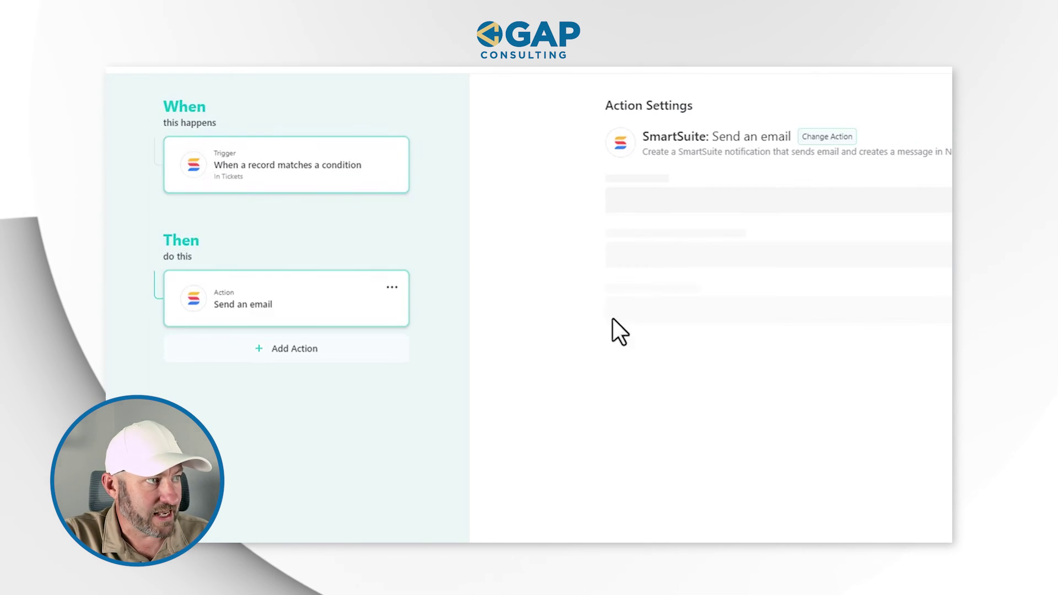